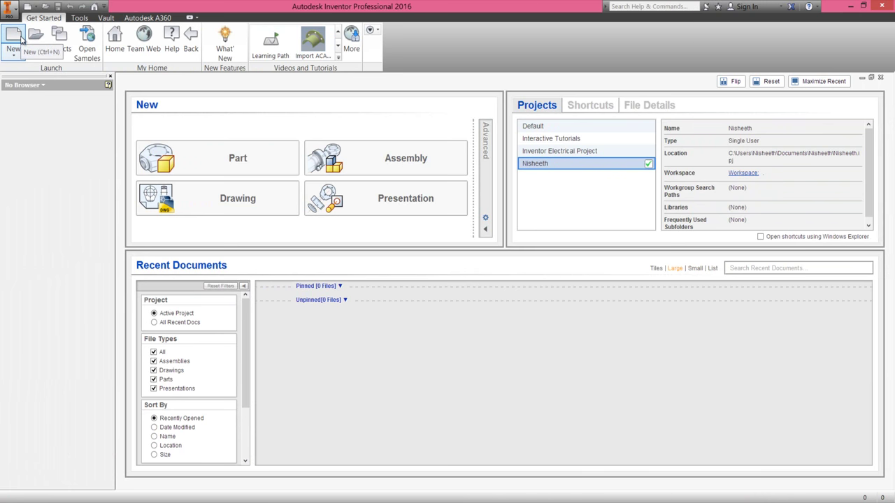
- Create a new part file from the metric Standard (mm).ipt template
click(20, 39)
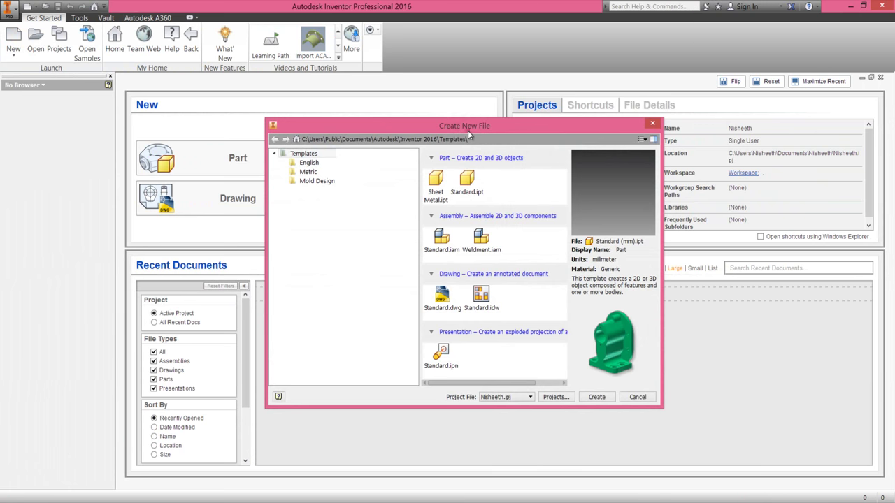
click(316, 154)
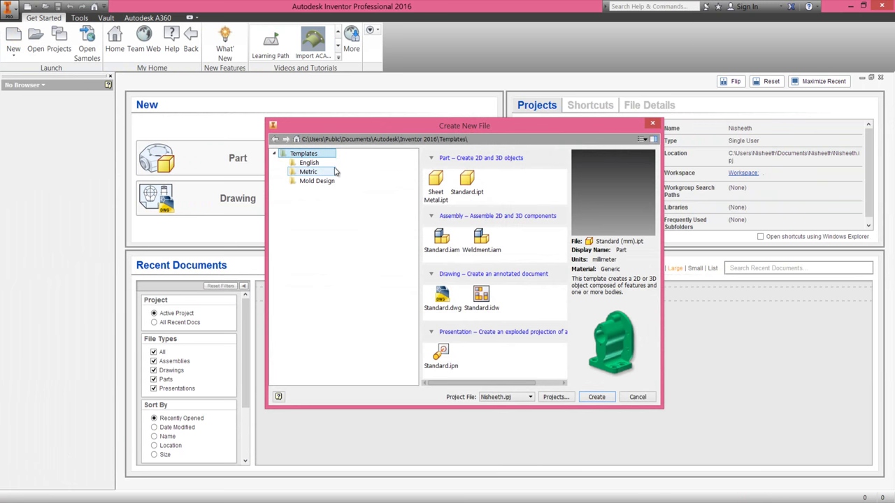
click(334, 175)
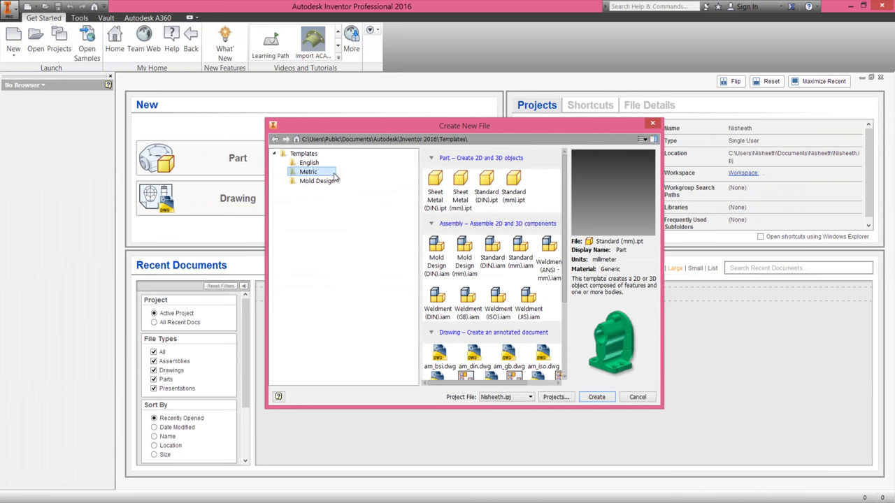
click(517, 192)
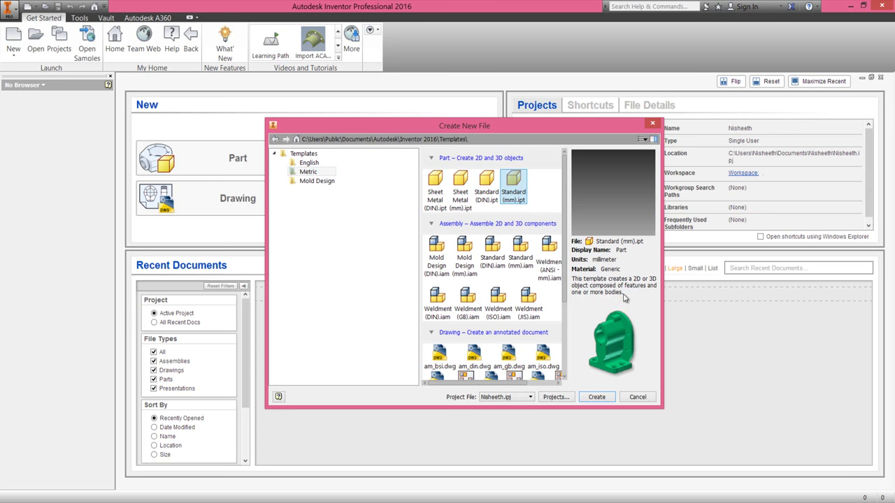
click(597, 398)
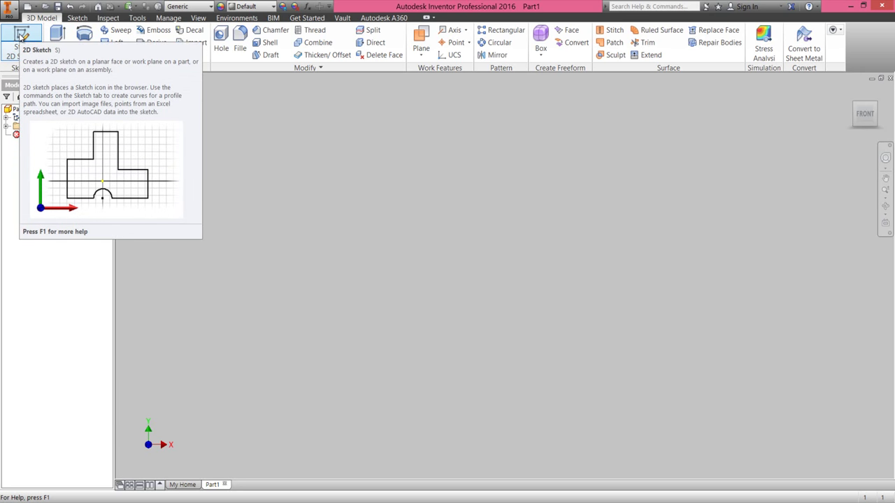
- Start a 2D sketch on the XY plane and orient the view to the front
click(21, 36)
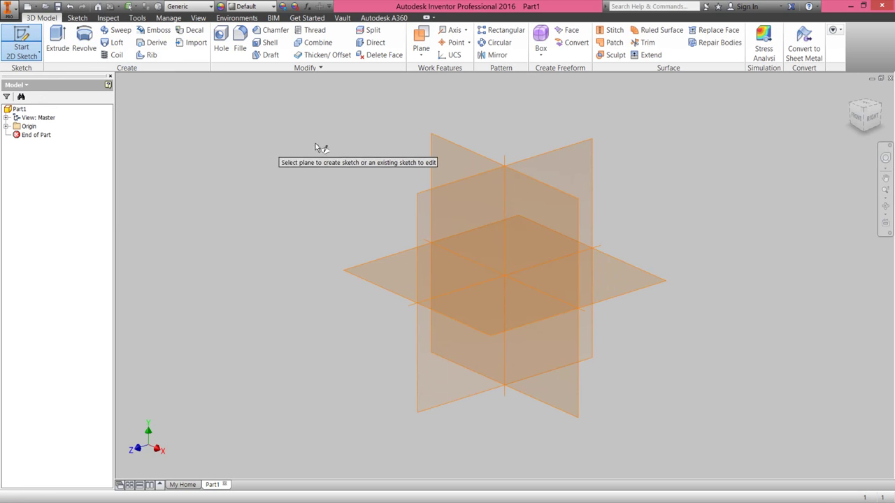
click(431, 147)
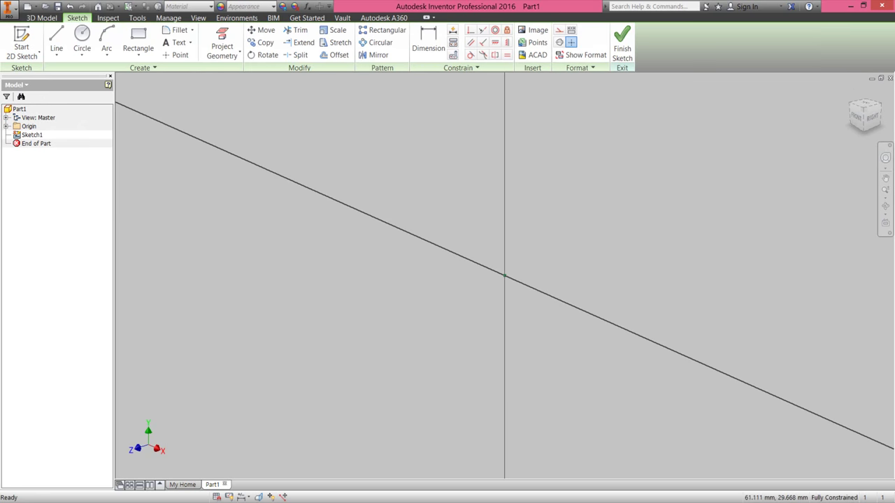
click(856, 123)
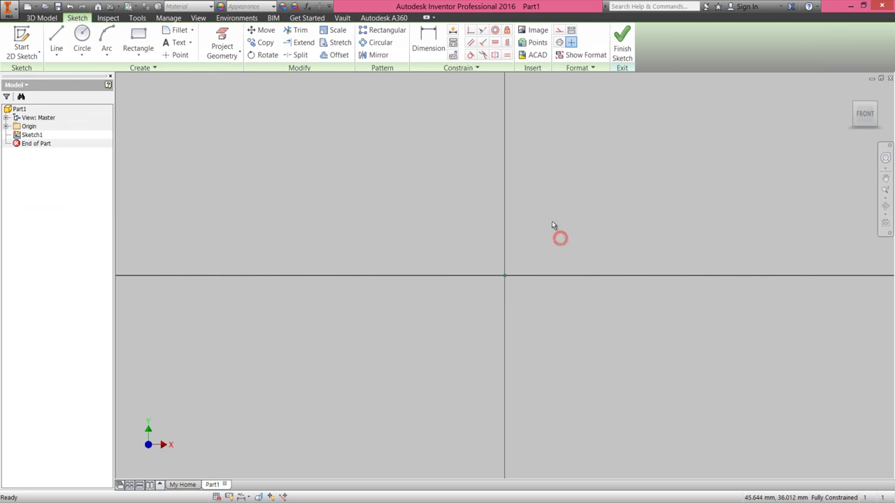
- Draw a 500 mm vertical line along the Y axis, starting above the origin and running down through it
right_click(552, 138)
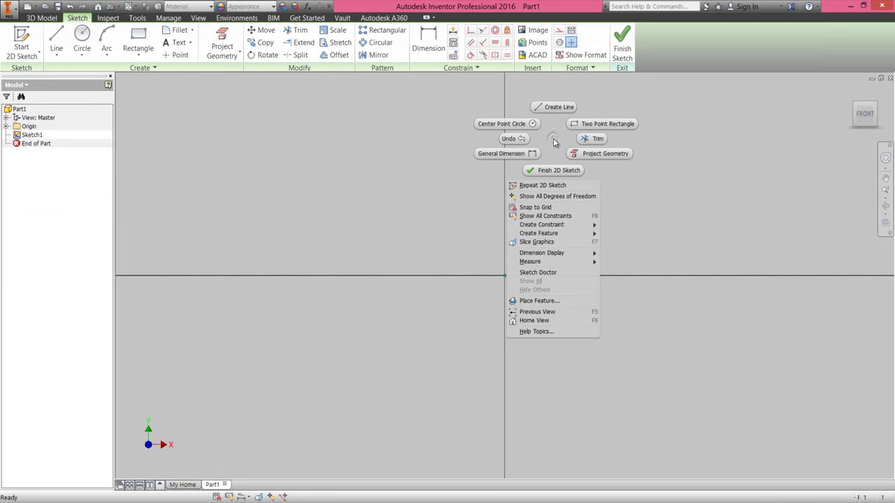
click(567, 111)
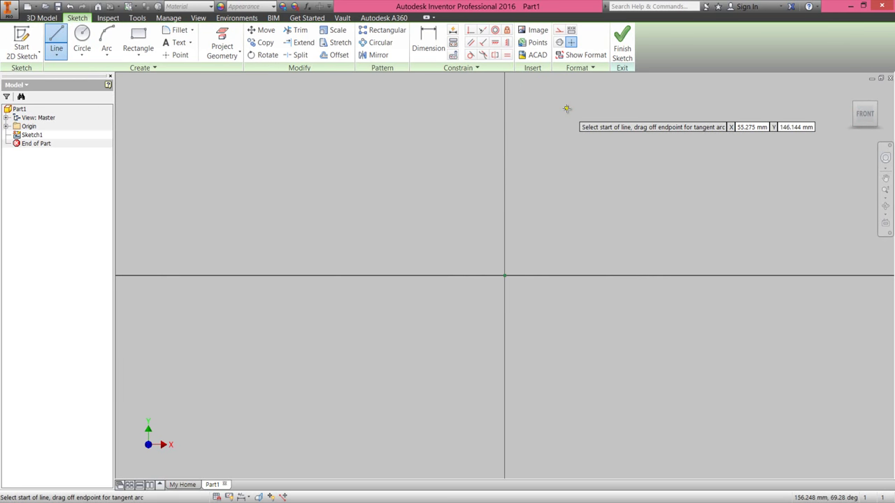
click(504, 184)
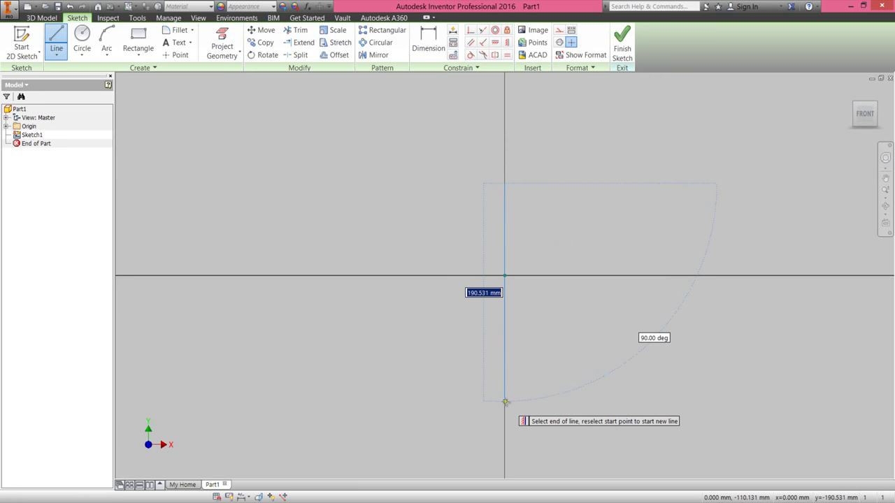
text(500)
key(Return)
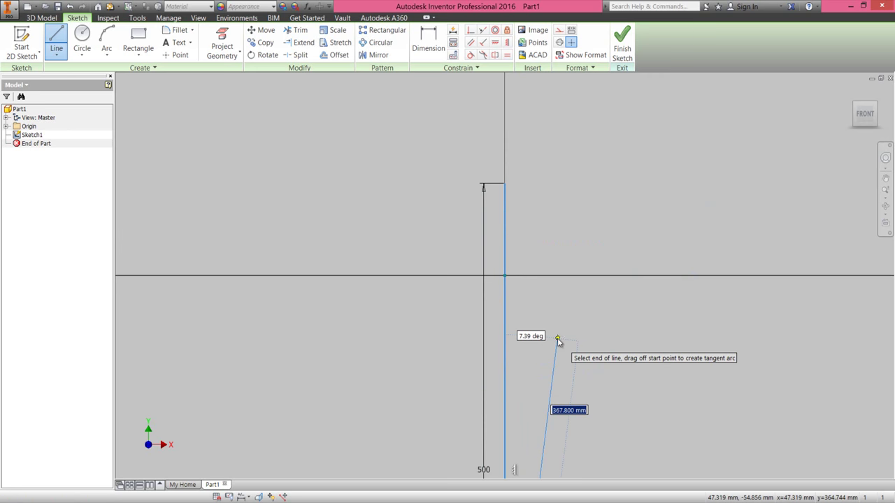
right_click(557, 338)
click(588, 340)
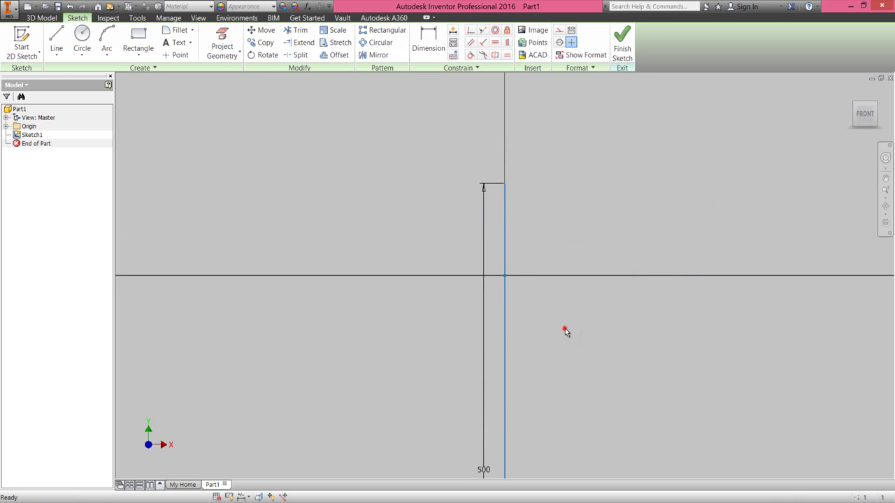
- Apply a coincident constraint between the vertical line's midpoint and the sketch origin
click(865, 113)
click(557, 272)
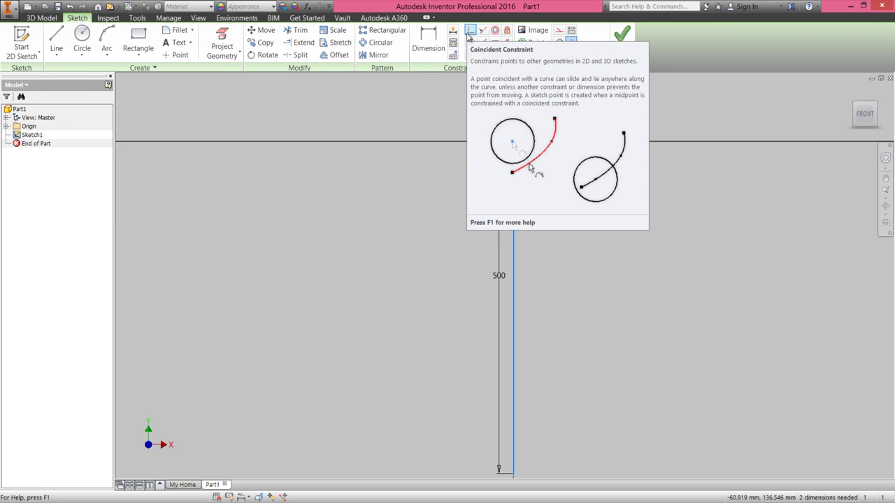
click(468, 34)
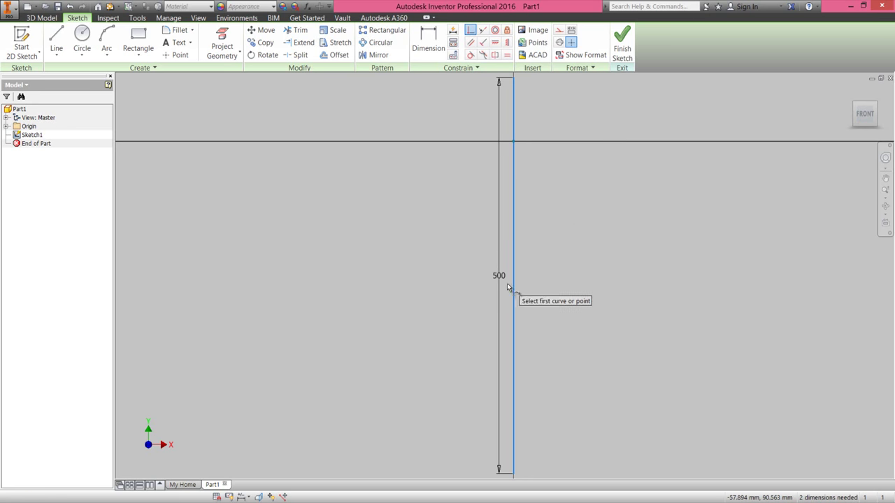
click(514, 276)
click(513, 144)
scroll(528, 321, down, 2)
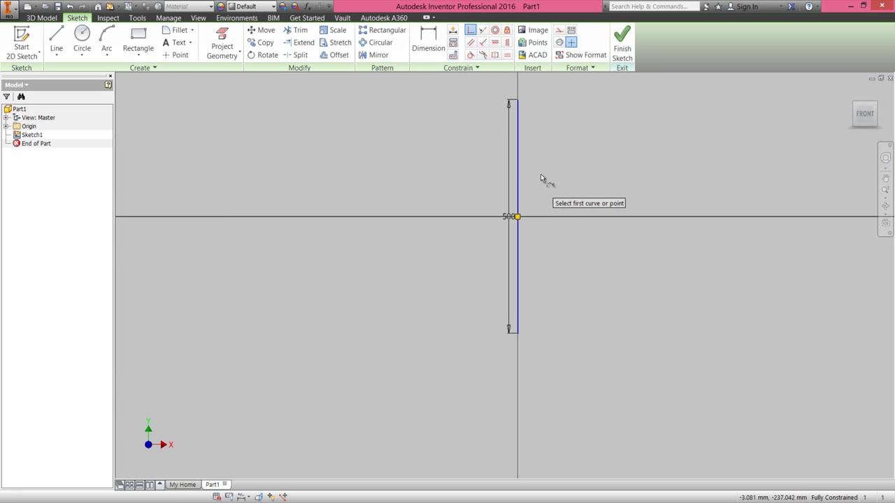
right_click(543, 146)
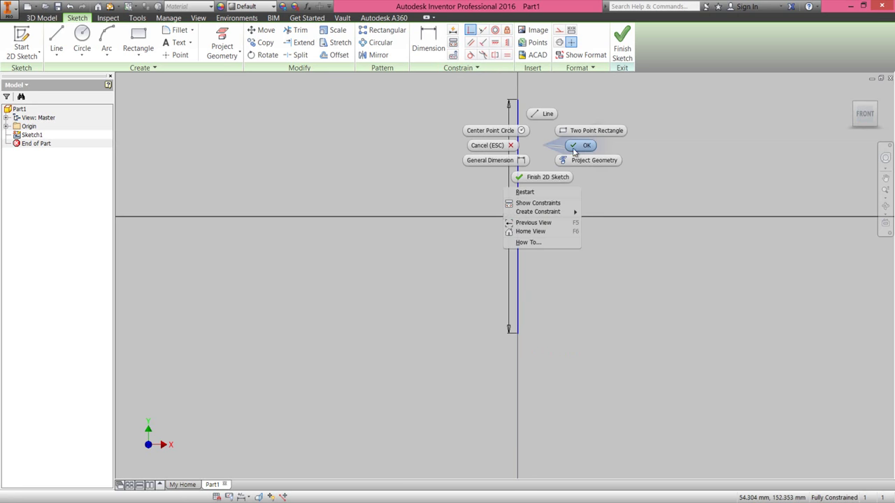
click(574, 147)
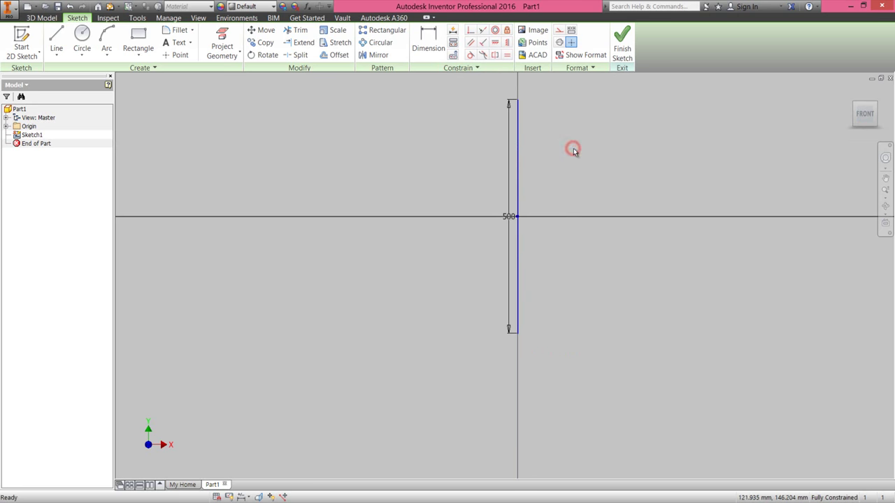
- Convert the vertical line to a centerline and move its length dimension to the line's right side
click(517, 144)
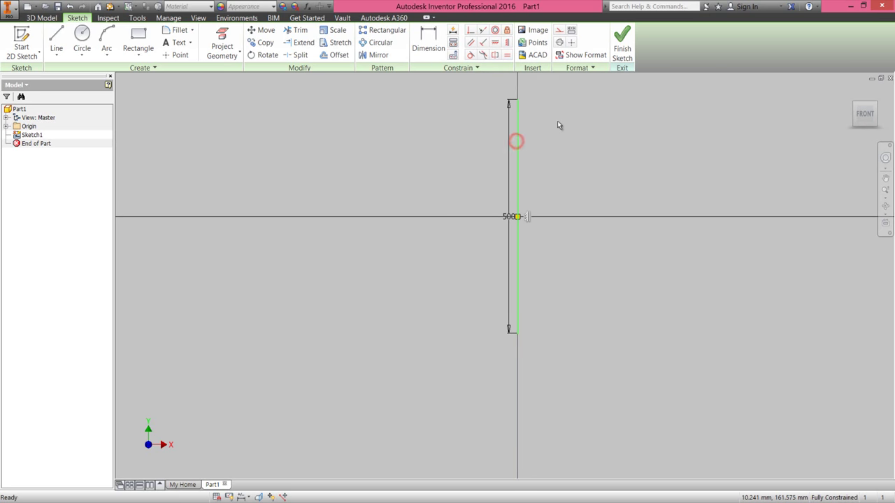
click(558, 43)
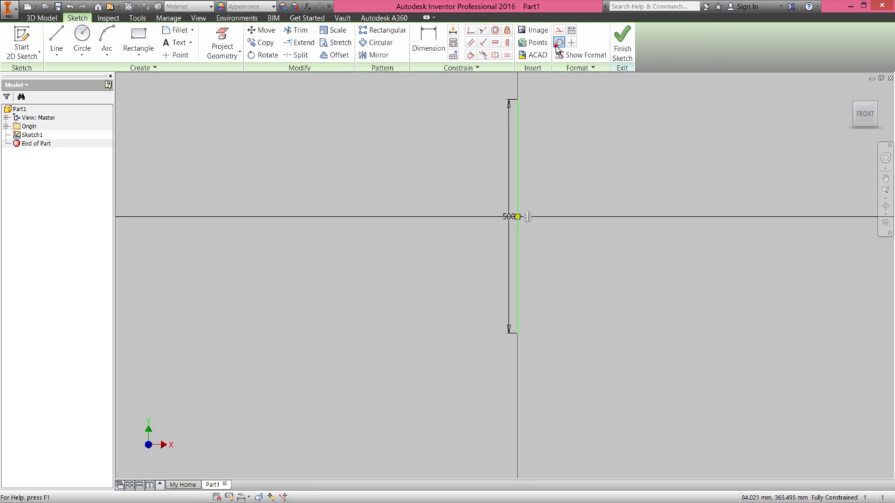
click(557, 143)
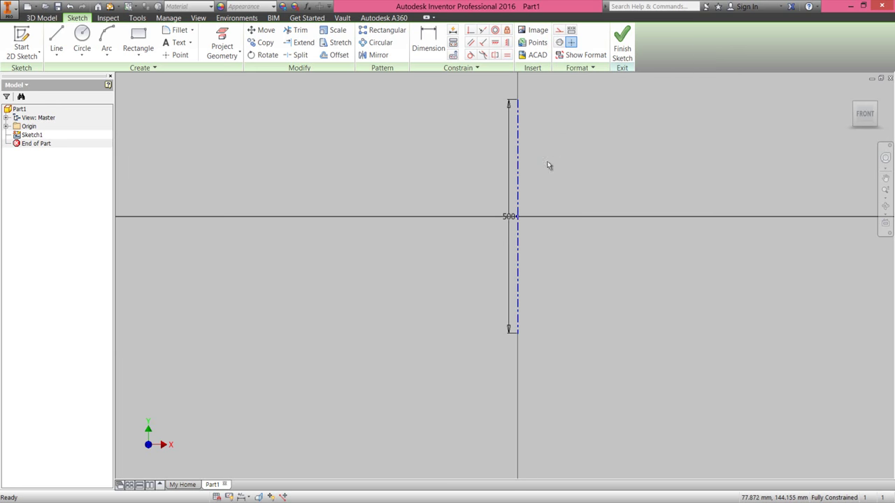
drag(515, 223, 570, 218)
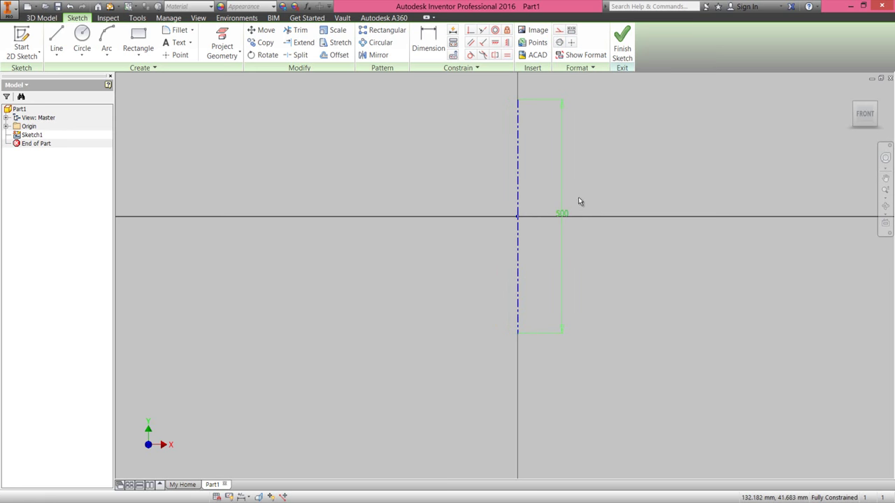
- Draw a center-point circle of 30 mm diameter left of the centerline, level with its lower end
right_click(606, 144)
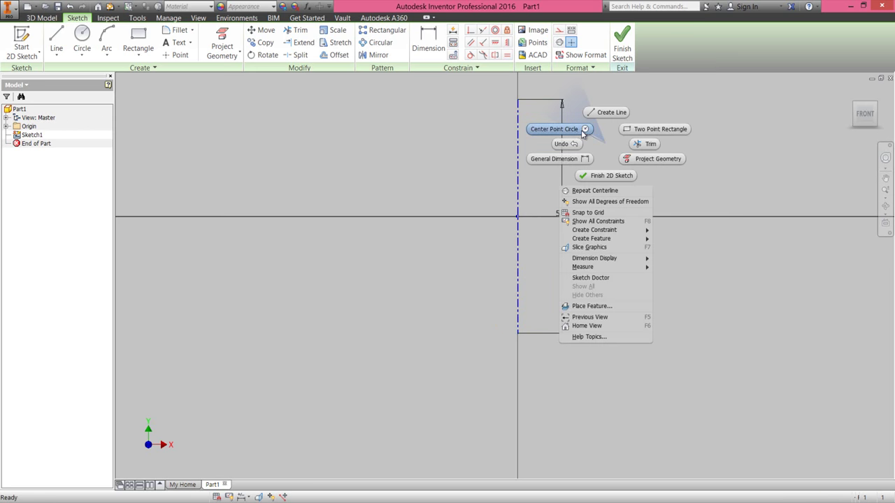
click(584, 133)
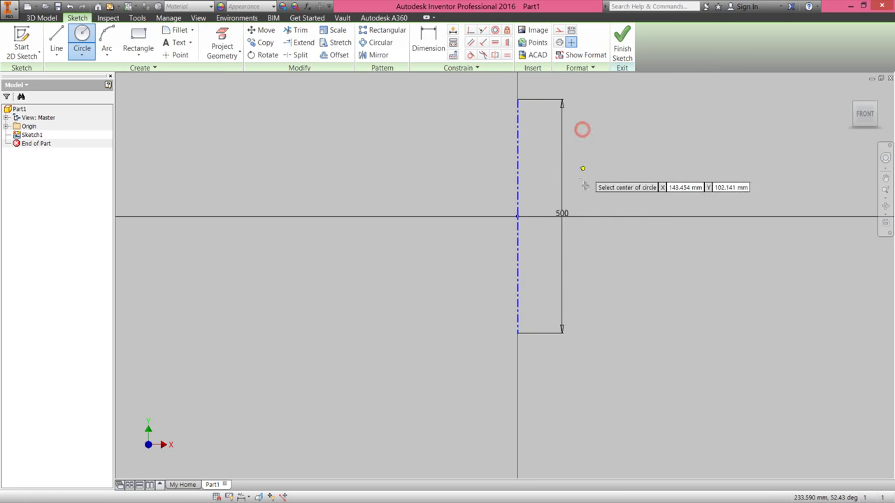
click(415, 334)
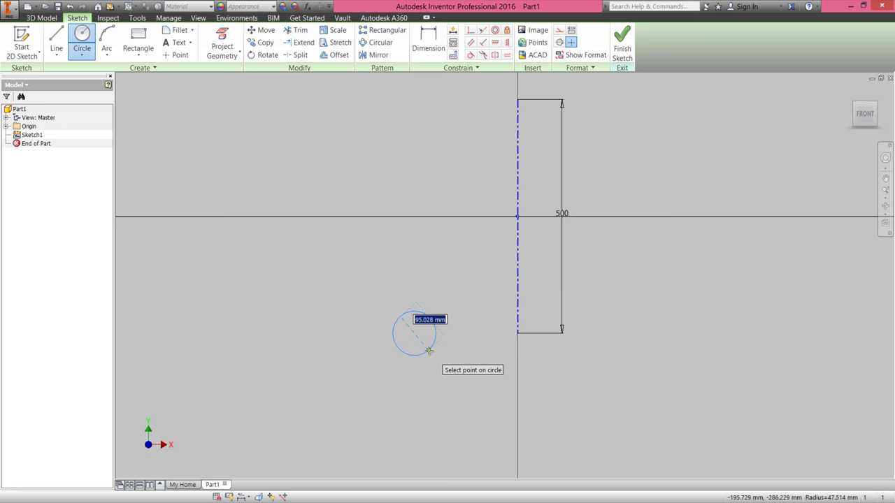
text(30)
key(Return)
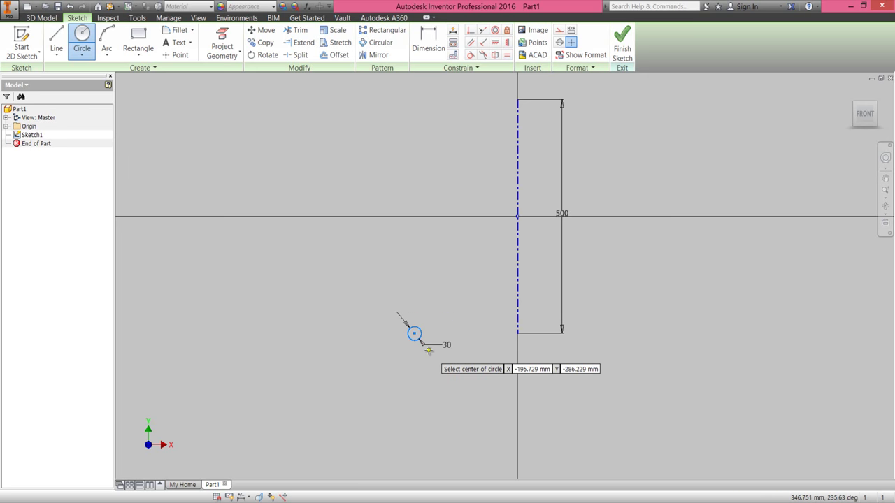
- Add a 150 mm diametric dimension between the circle's center and the centerline
right_click(456, 294)
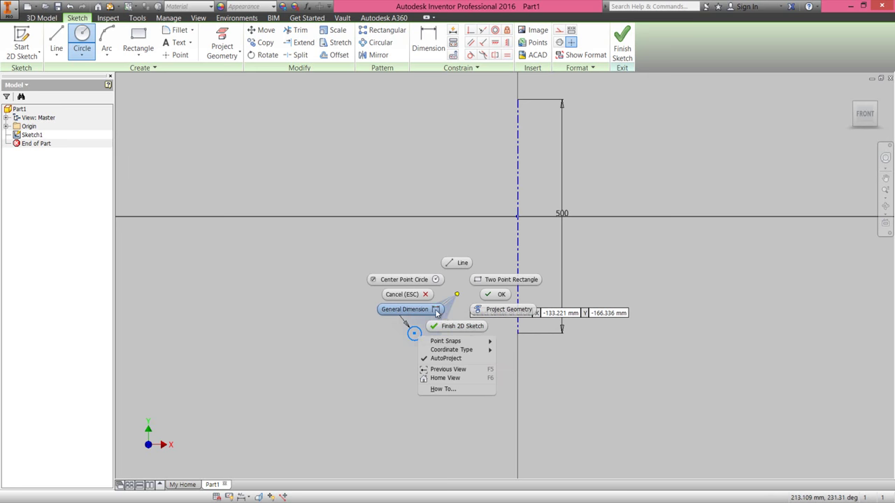
click(435, 311)
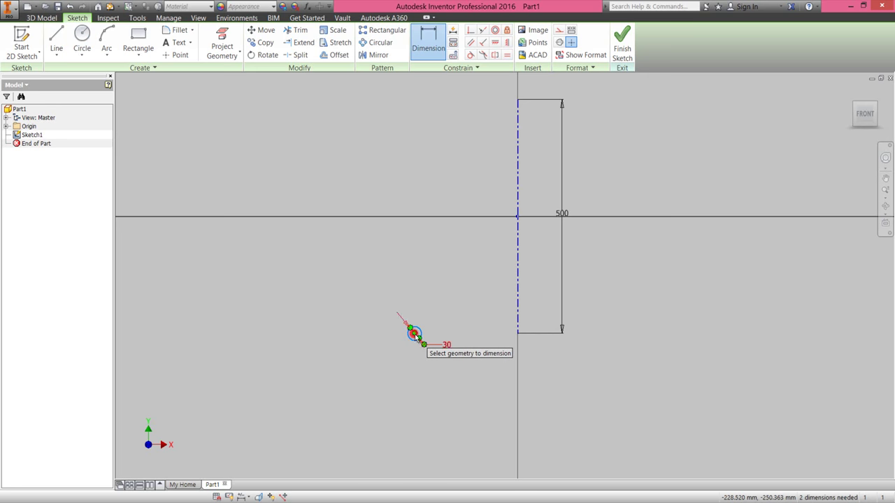
click(414, 334)
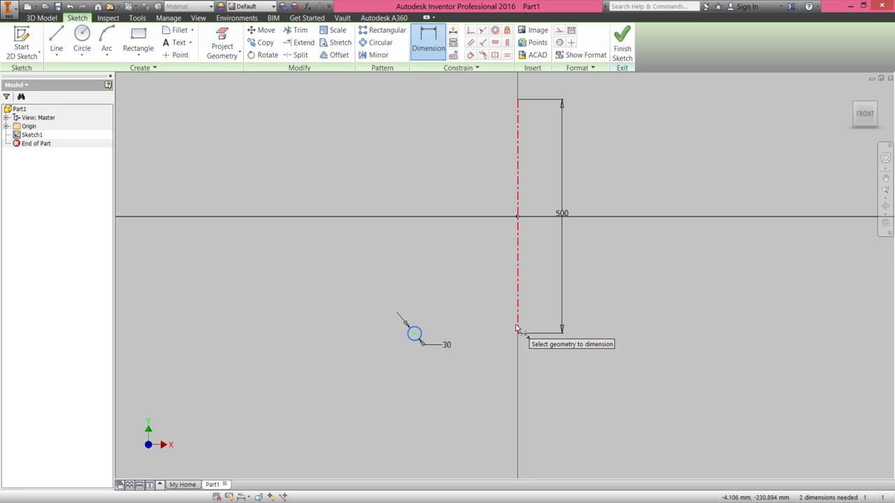
click(518, 327)
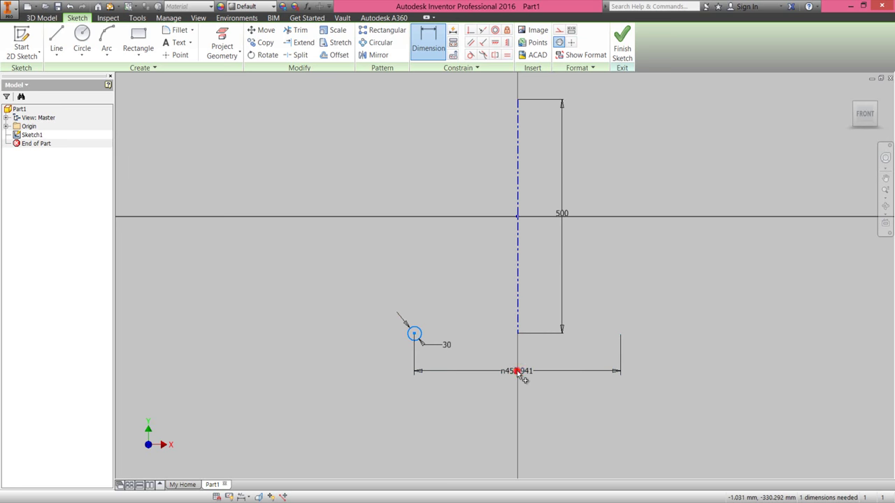
click(517, 371)
text(150)
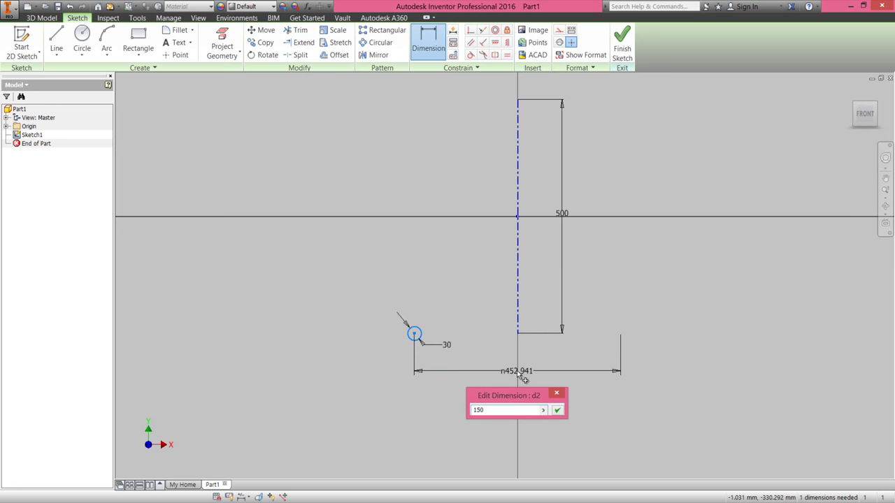
key(Return)
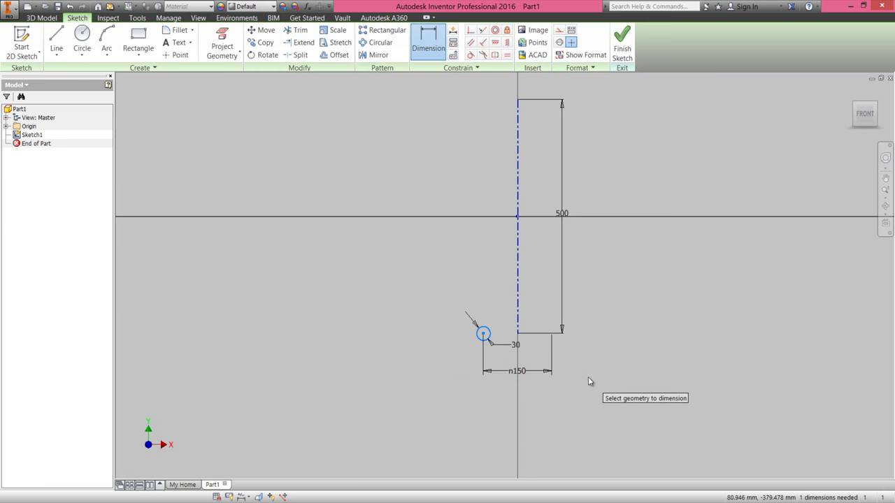
scroll(578, 346, up, 3)
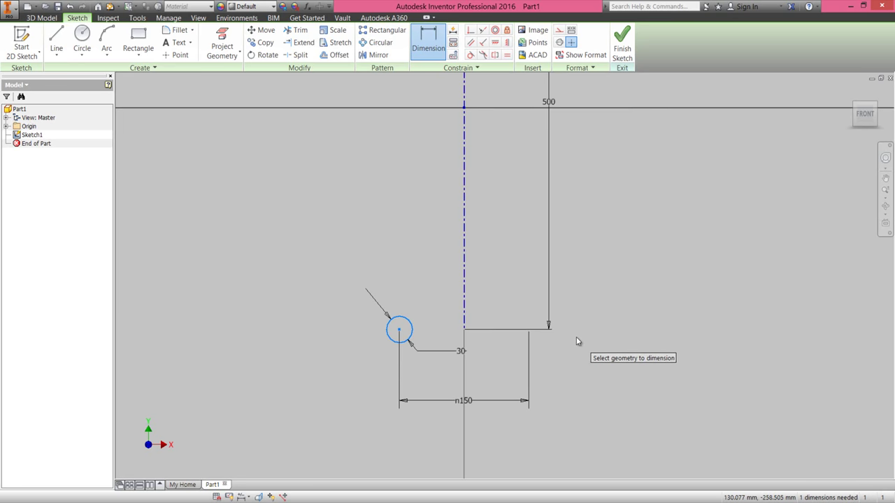
right_click(582, 139)
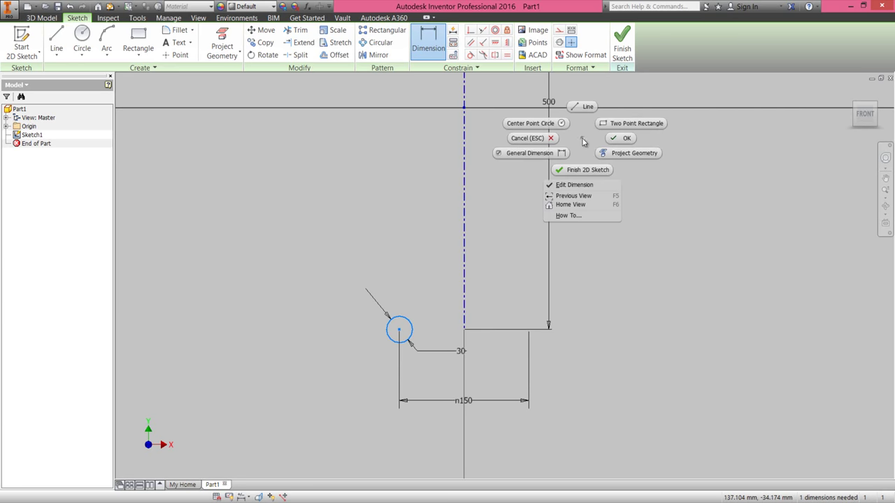
click(616, 140)
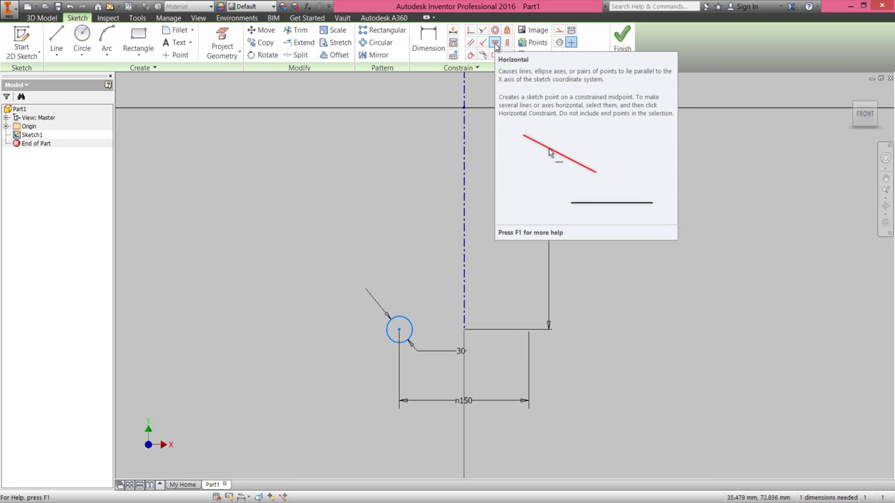
- Apply a horizontal constraint between the circle's center and the centerline's lower endpoint, and finish the sketch
click(494, 43)
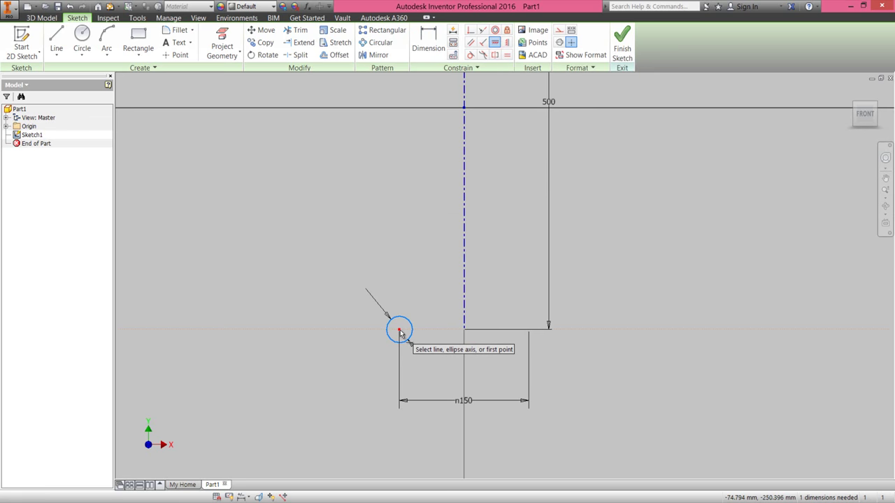
click(399, 331)
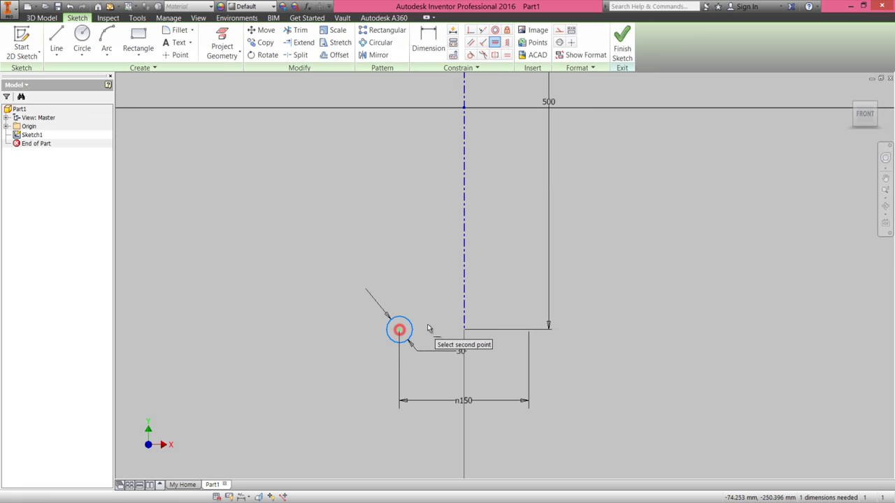
click(465, 330)
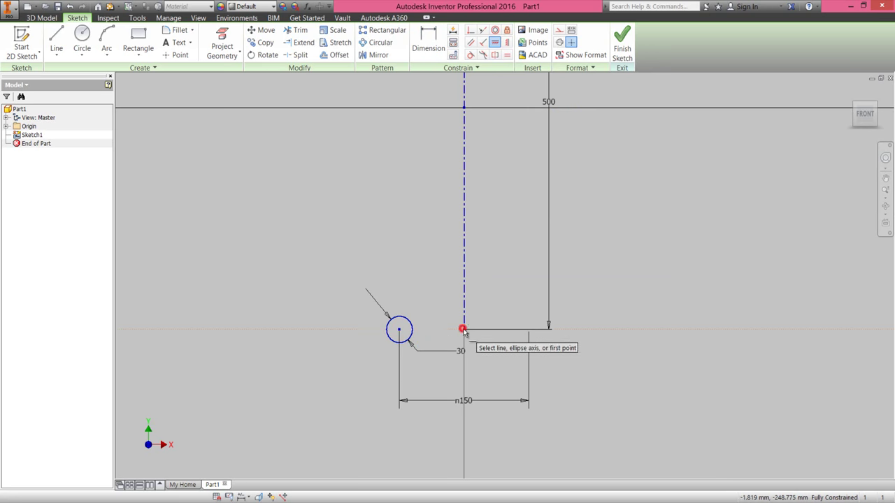
right_click(620, 274)
click(650, 269)
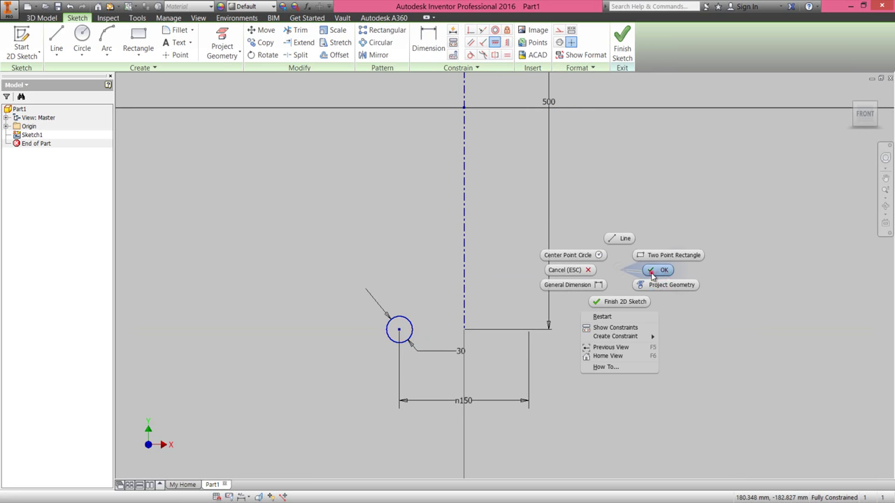
click(622, 43)
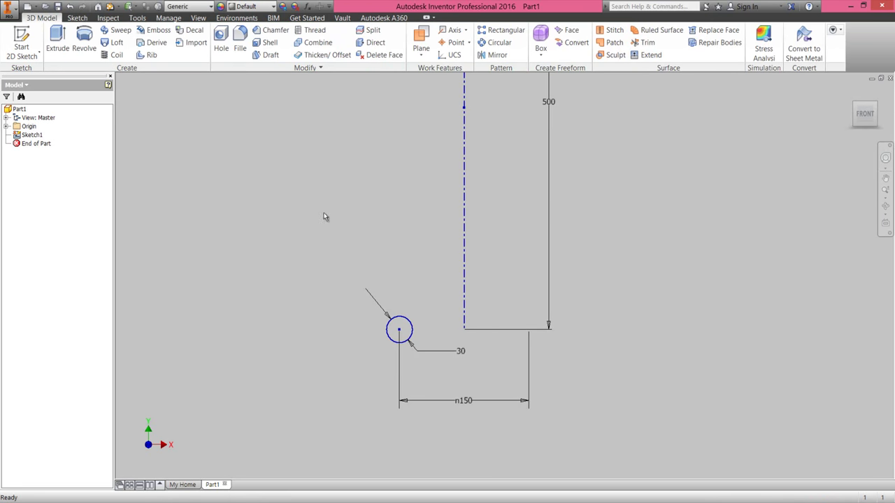
- Start a Coil defined by Pitch and Height, with a 50 mm pitch and its height linked to the 500 mm centerline dimension
click(117, 55)
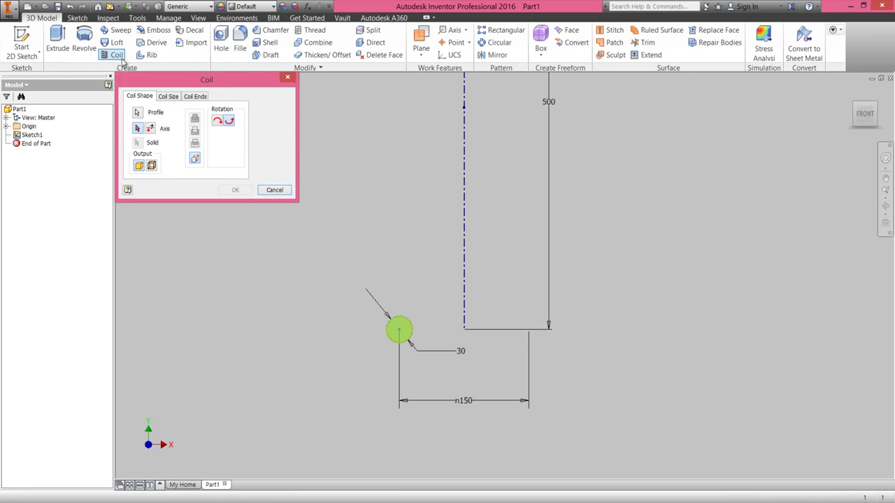
click(168, 97)
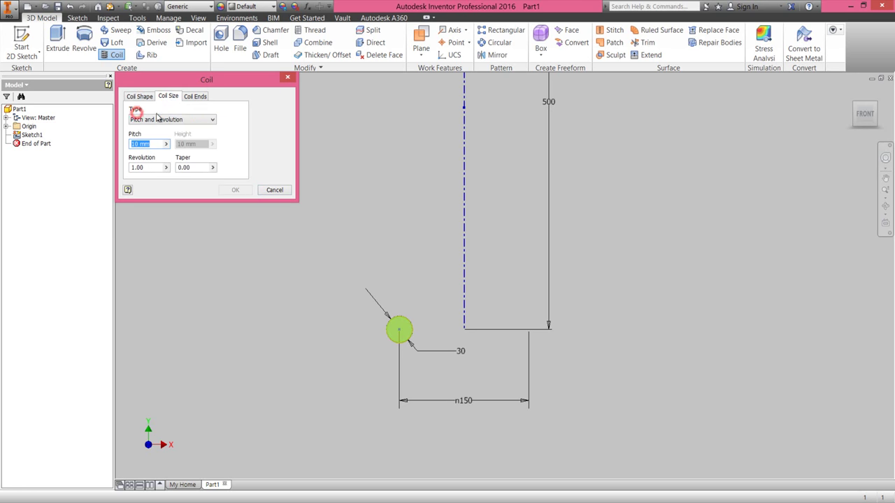
click(210, 121)
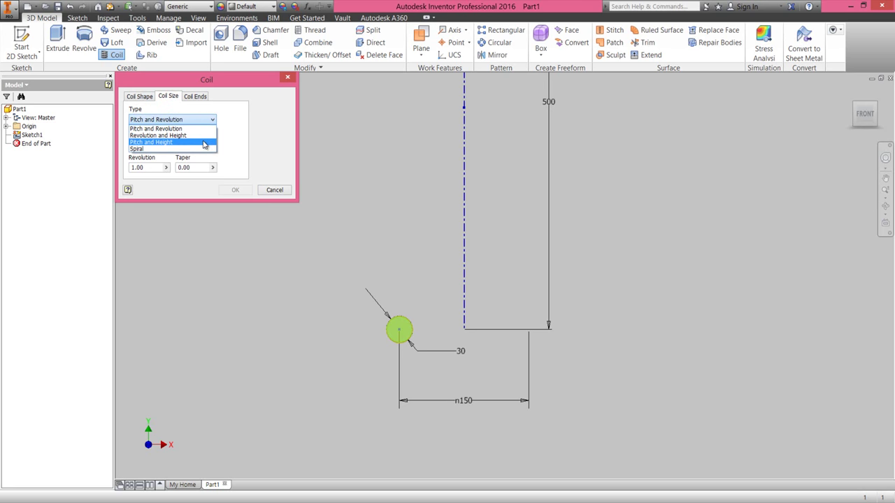
click(204, 143)
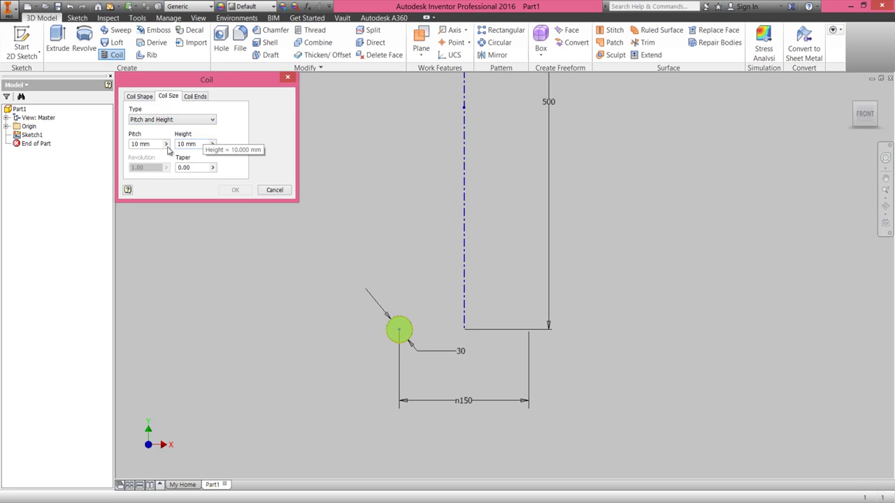
double_click(132, 145)
double_click(201, 144)
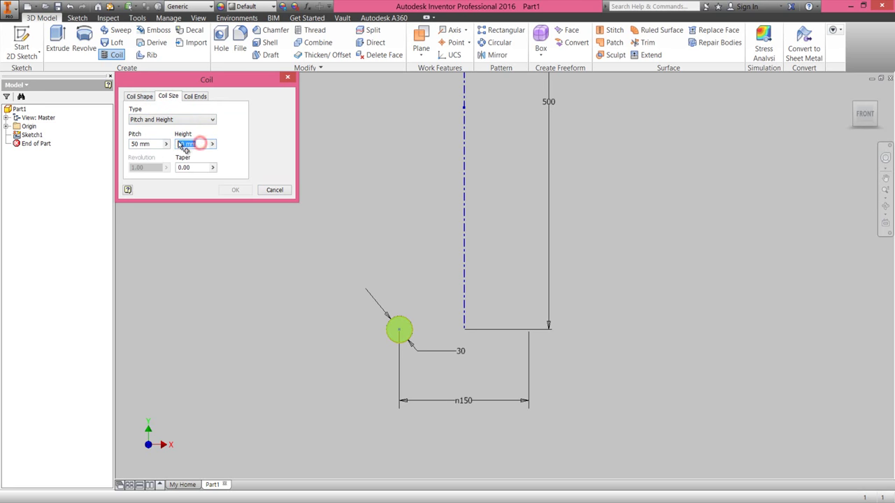
click(549, 104)
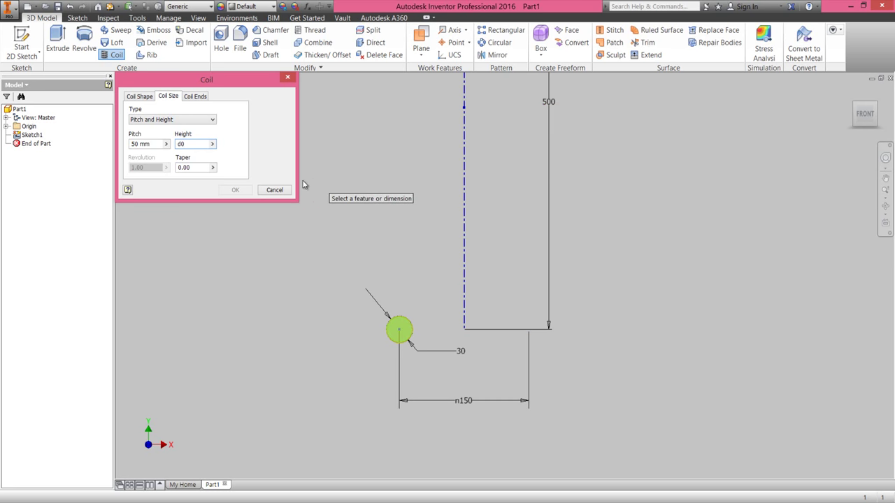
- Use the vertical centerline as the coil axis, flip its direction upward, and create the coil
click(136, 97)
click(137, 129)
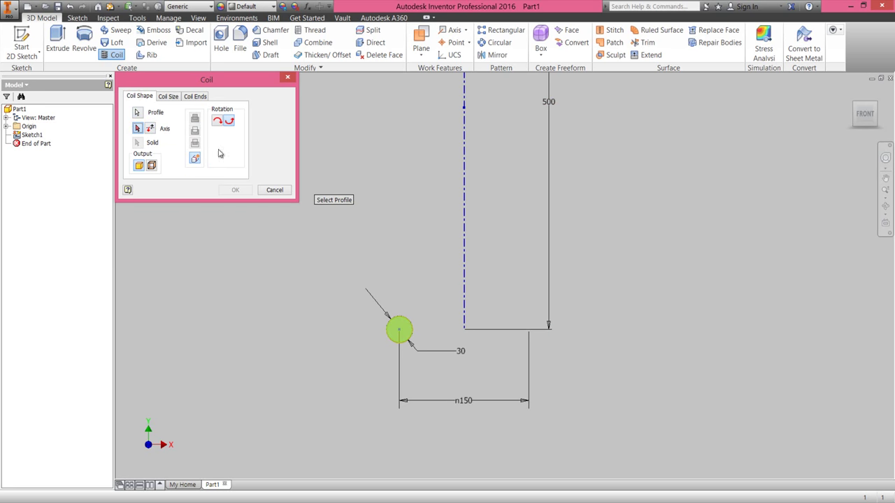
click(465, 181)
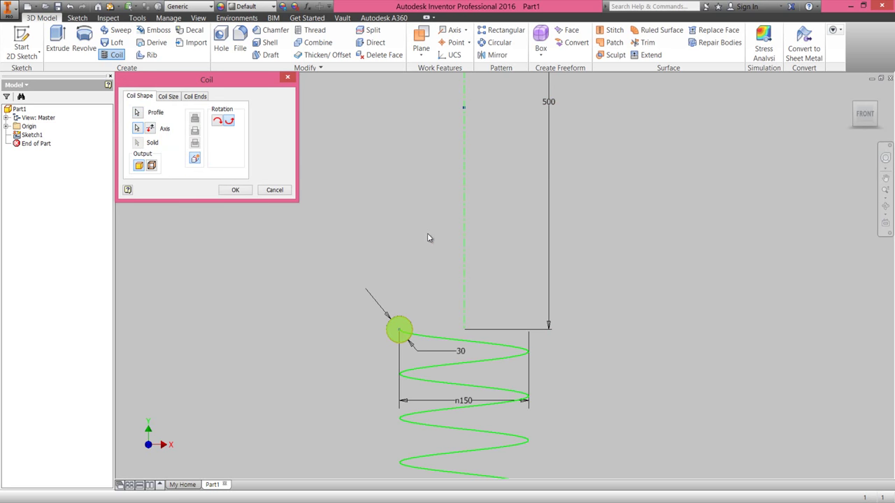
click(150, 128)
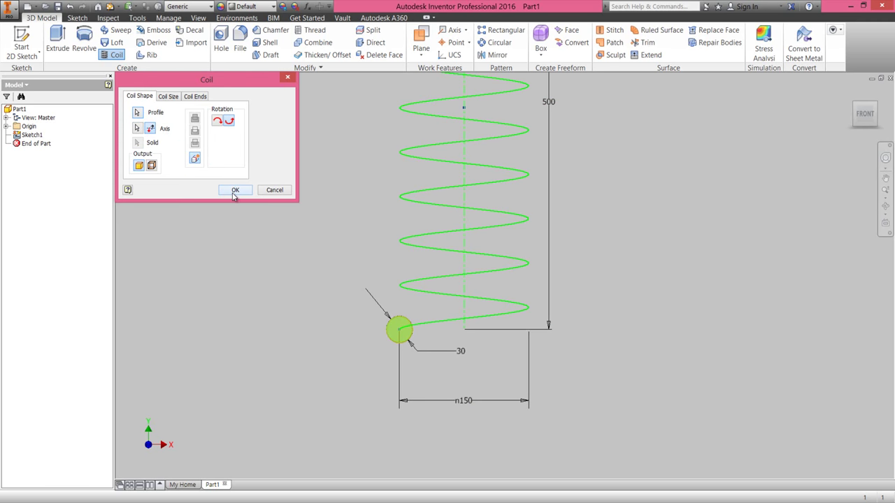
click(235, 191)
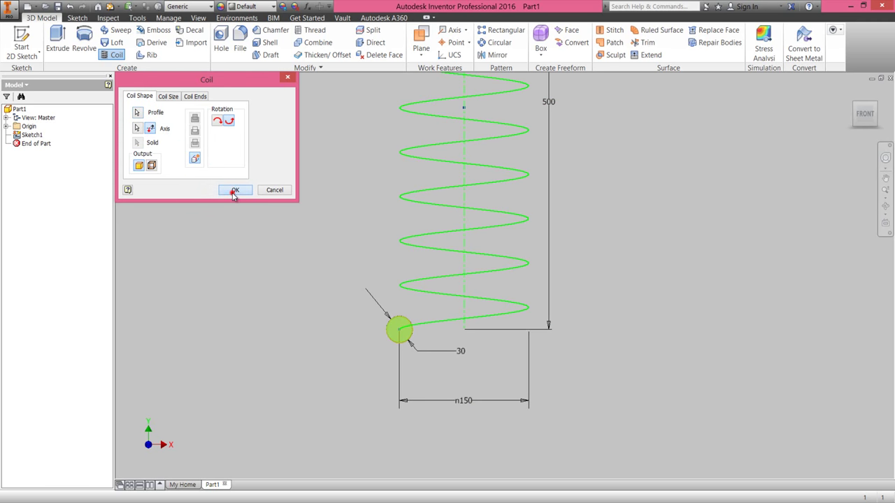
click(255, 234)
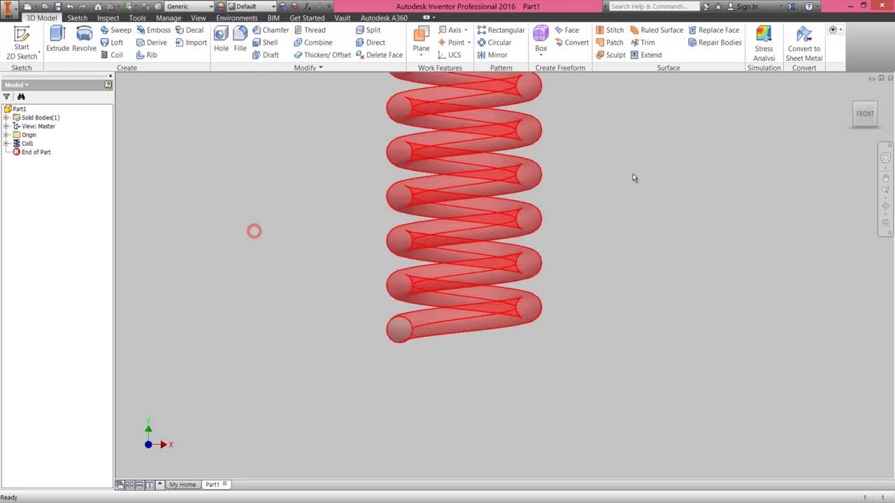
- Show the coil in an isometric view and add the favorite appearance Brass - Satin 1 to the document
click(878, 105)
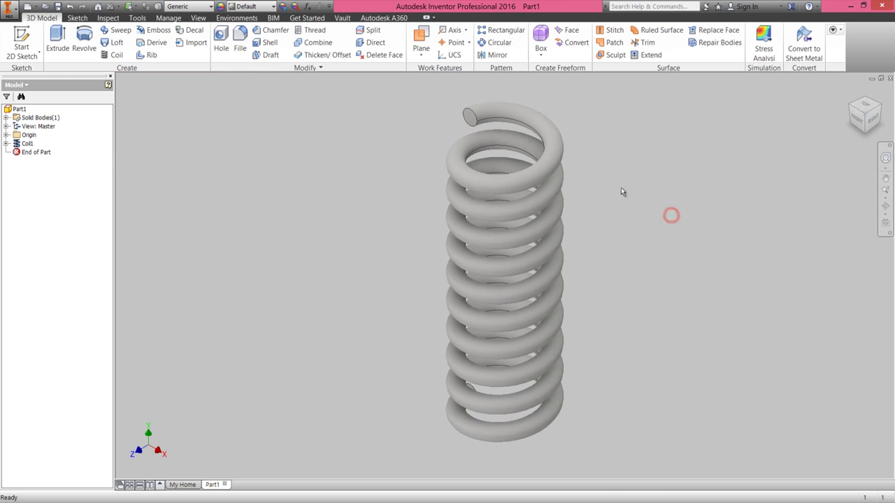
click(274, 130)
click(222, 119)
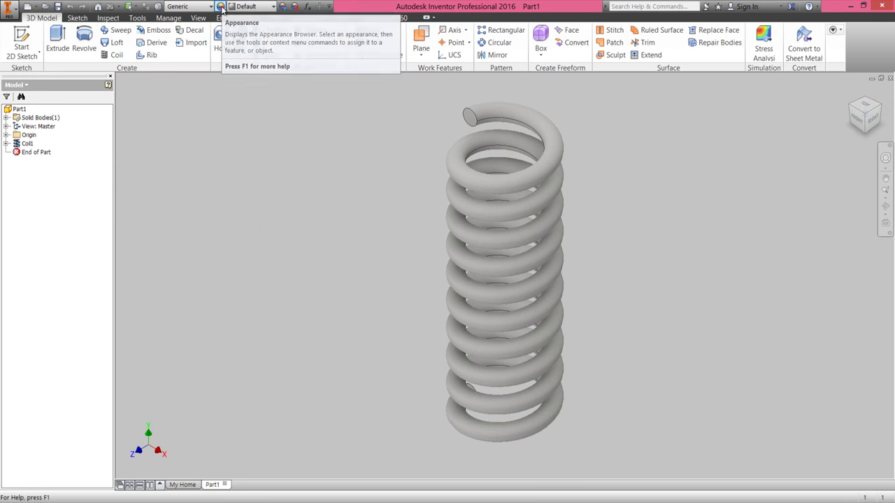
click(220, 7)
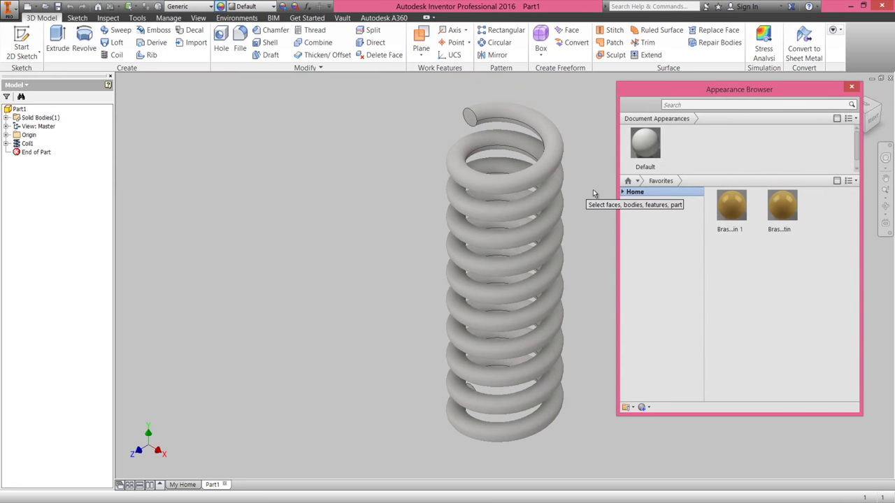
click(622, 192)
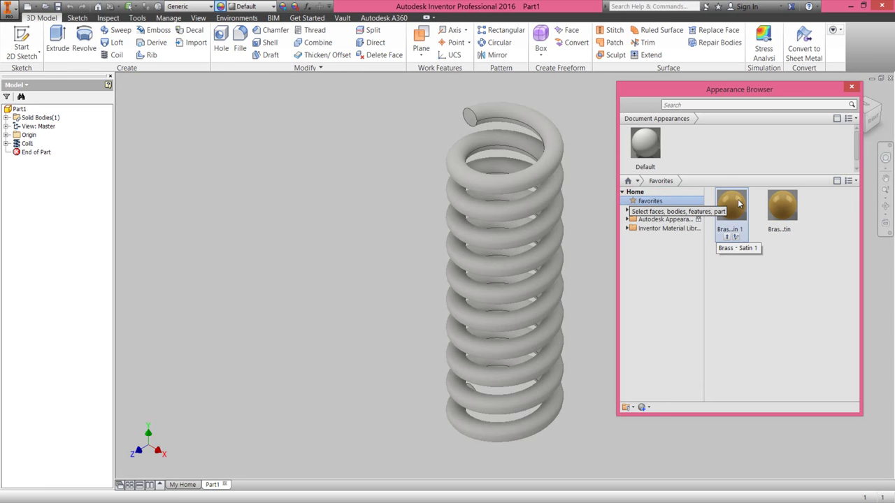
click(723, 236)
click(746, 166)
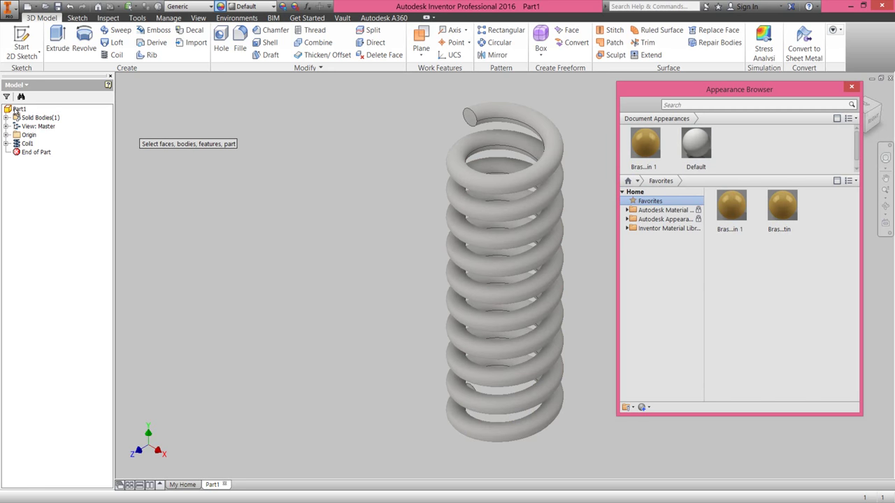
- Apply the document's Brass - Satin 1 appearance to the whole part and close the Appearance Browser
click(15, 110)
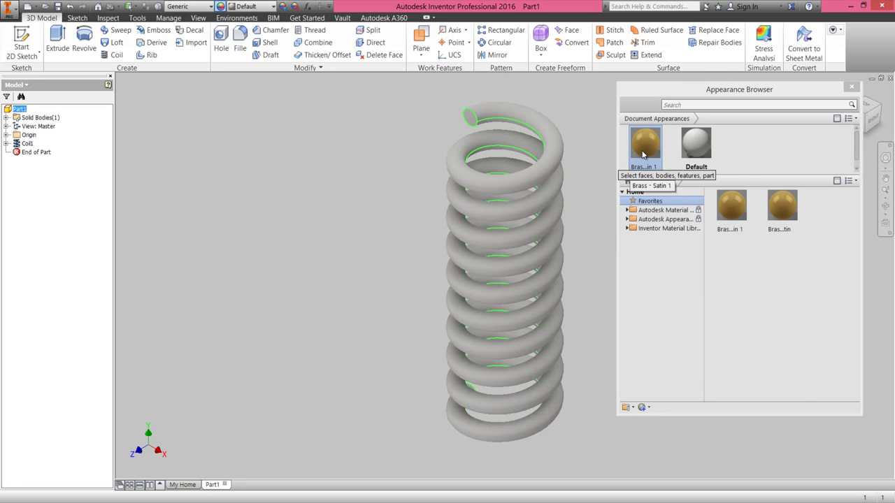
click(643, 154)
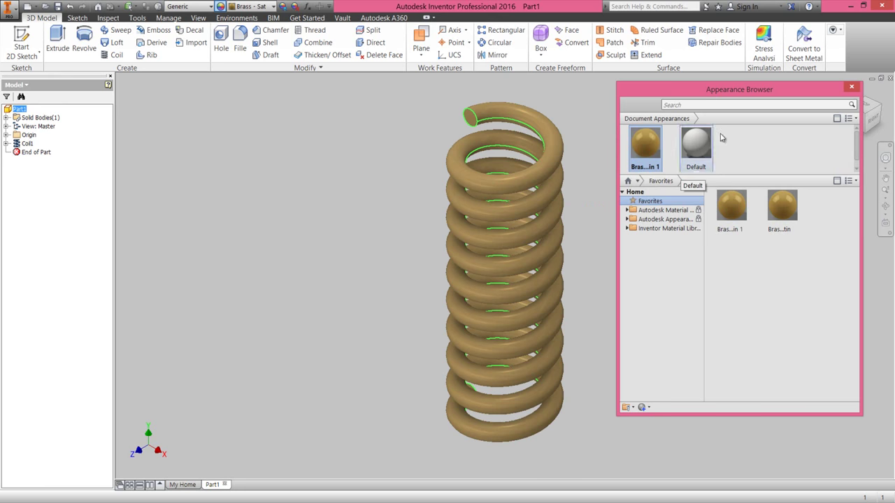
click(850, 88)
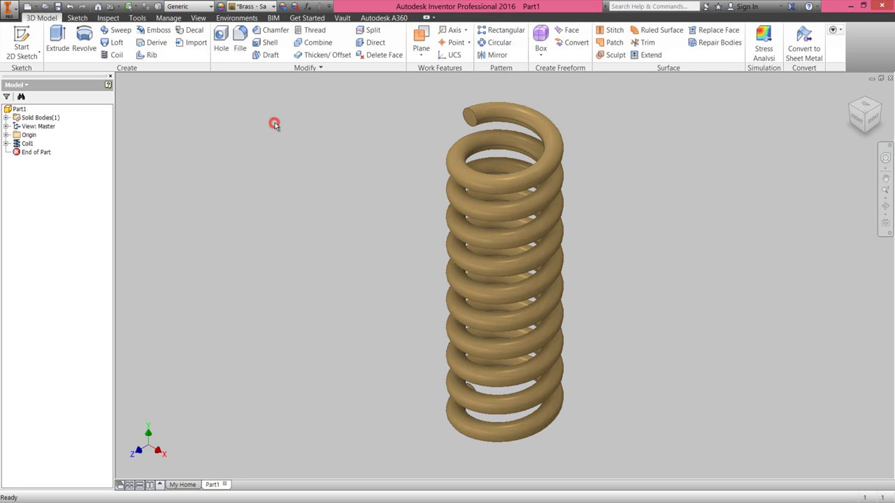
- Turn off ambient shadows in the model view
click(198, 19)
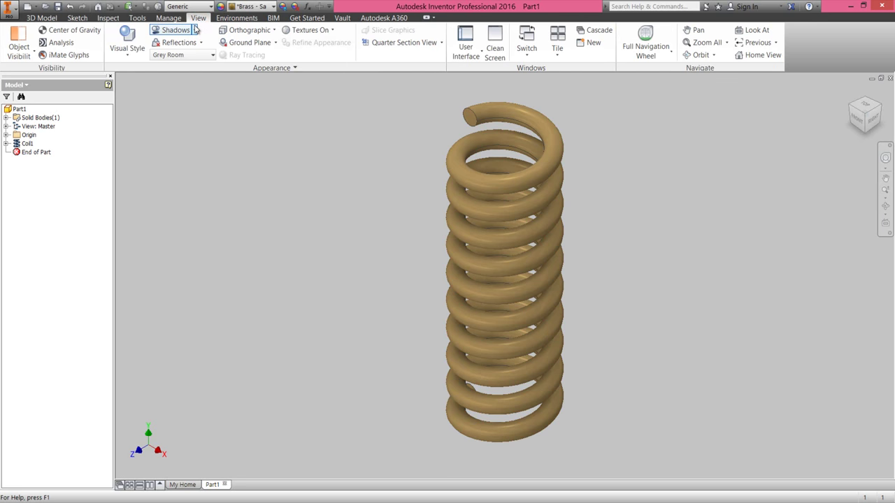
click(195, 30)
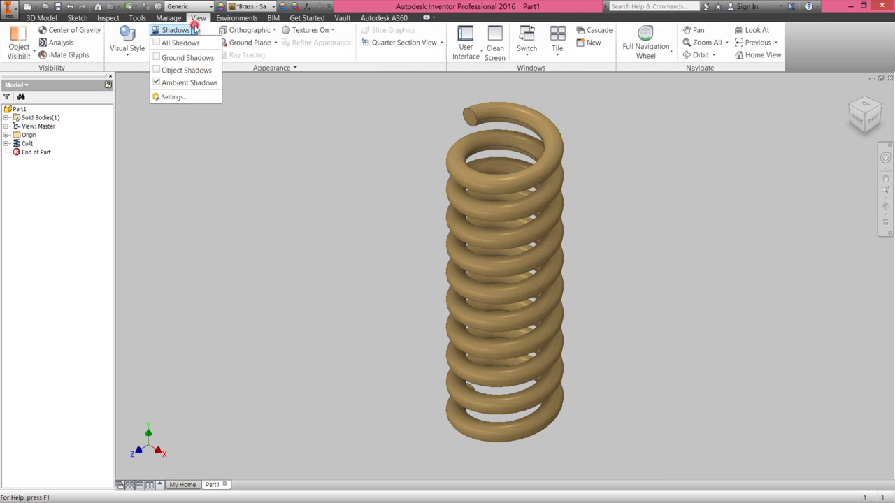
click(196, 83)
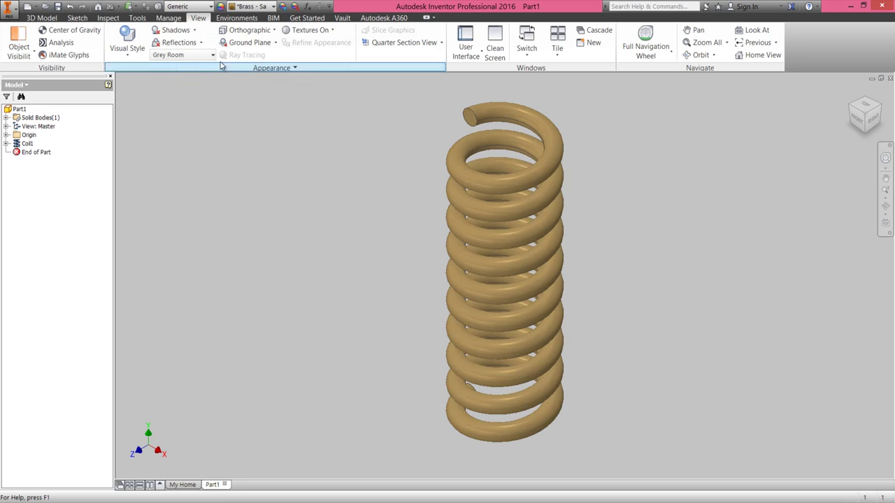
- Import the custom lights style definition file into the Style and Standard Editor's lighting styles
click(213, 55)
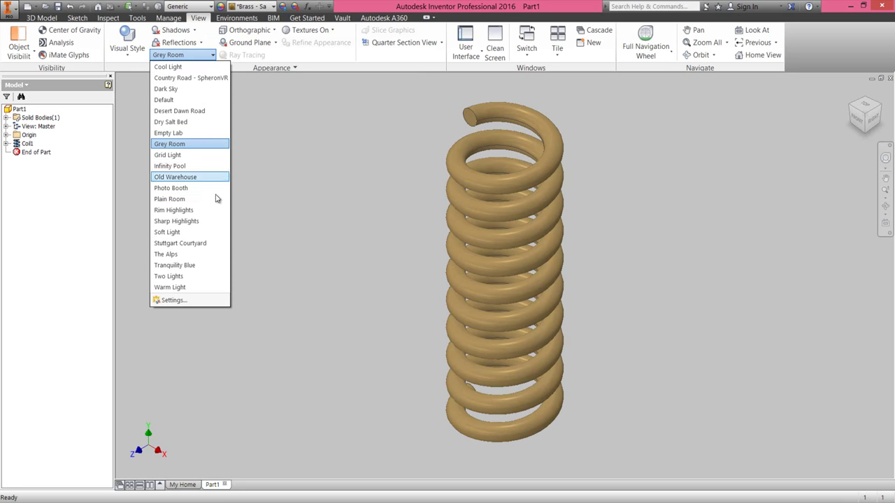
click(218, 300)
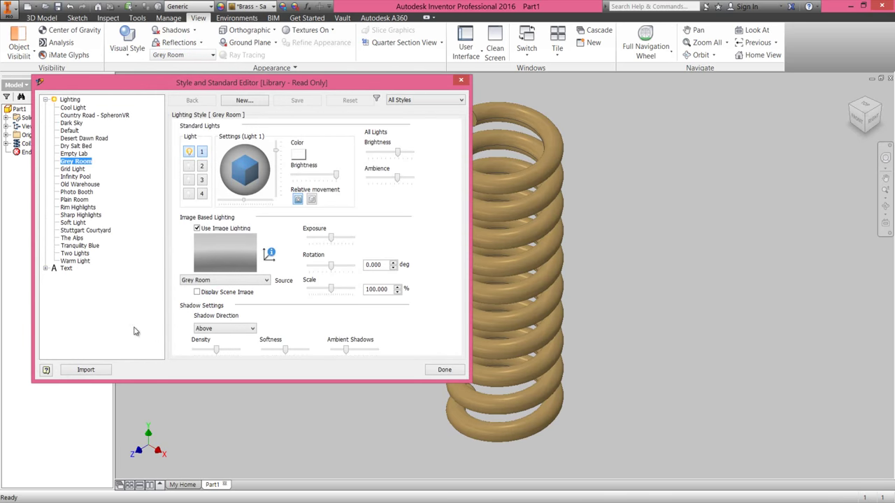
click(102, 373)
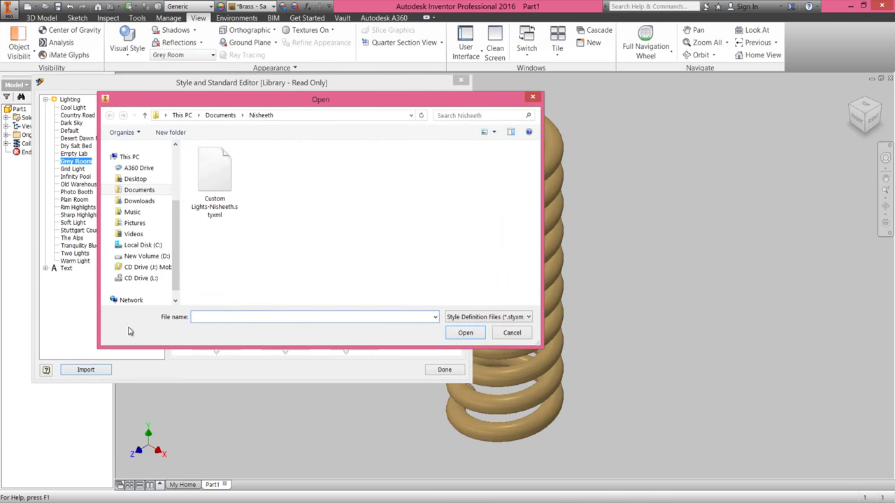
click(214, 206)
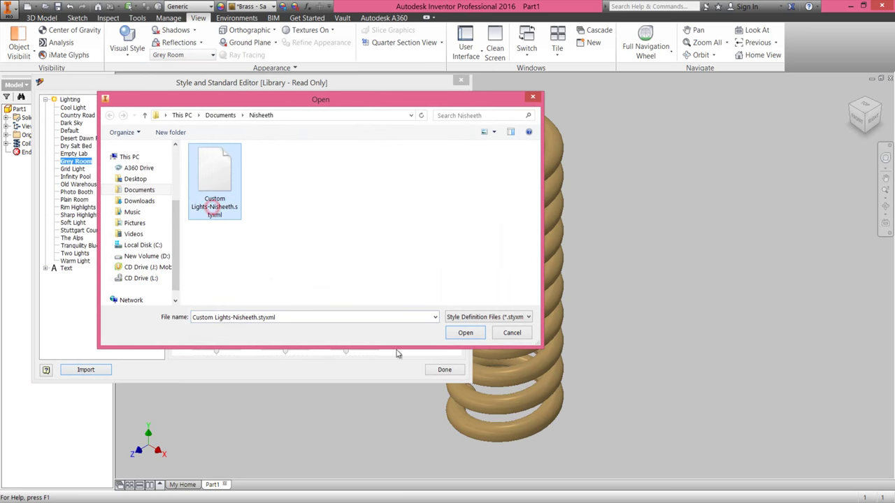
click(465, 334)
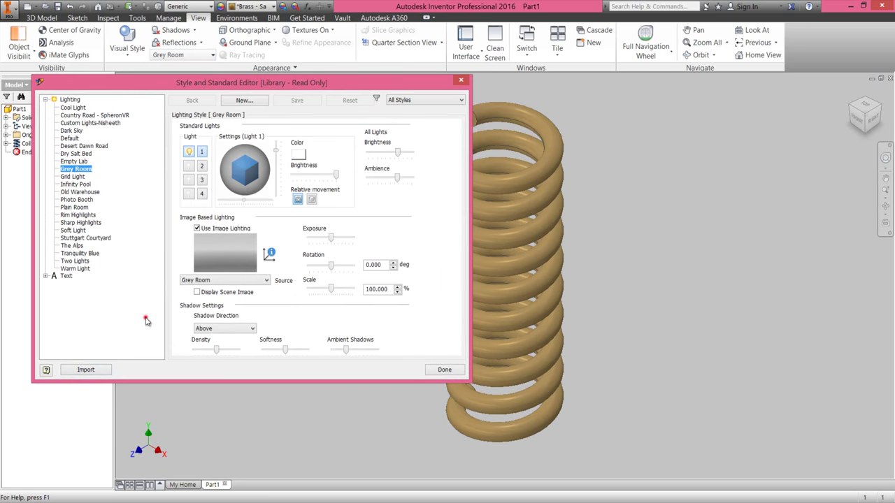
- Make the imported custom lights style active, lower the ambience of all lights slightly, and close the Style and Standard Editor
click(109, 124)
right_click(109, 125)
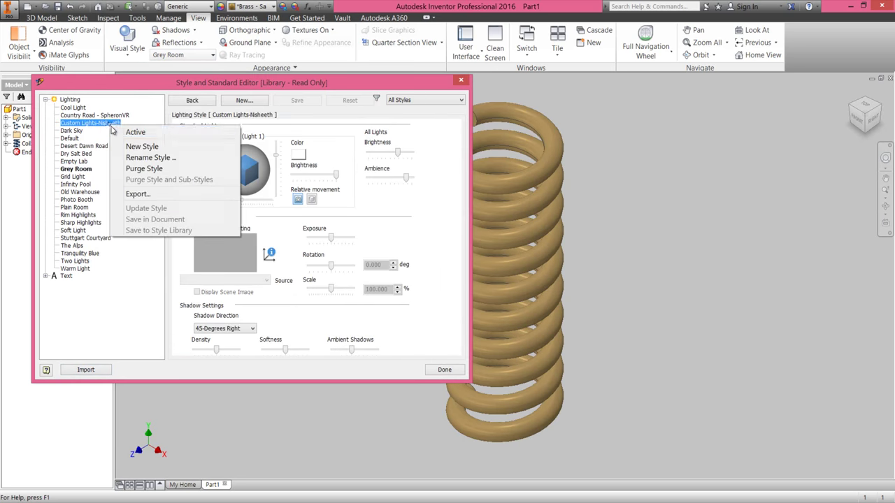
click(126, 133)
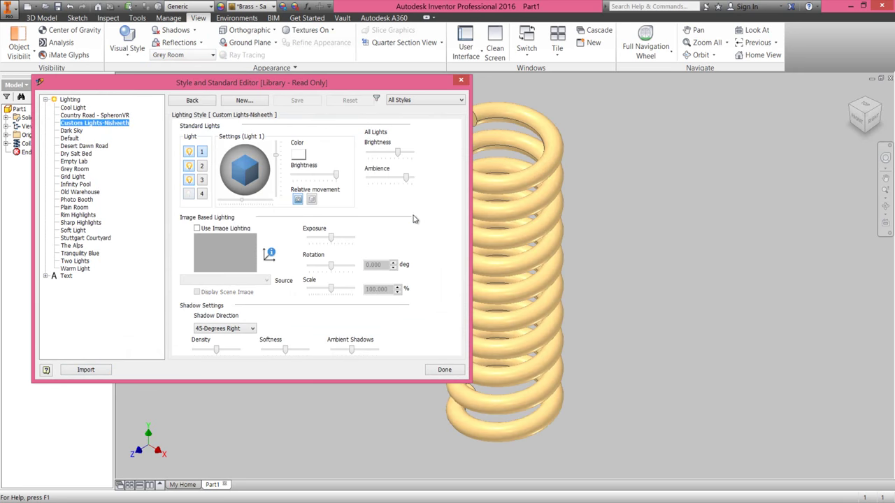
mouse_move(405, 179)
drag(406, 178, 399, 156)
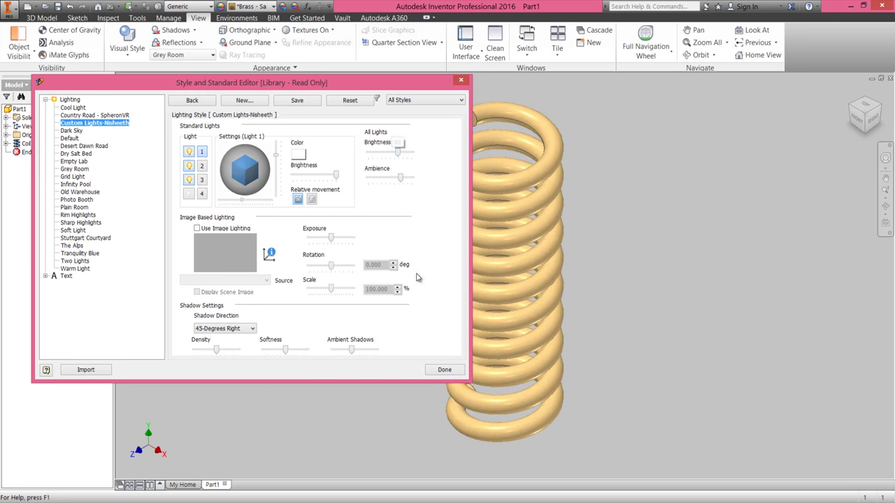
click(430, 370)
click(213, 257)
click(278, 327)
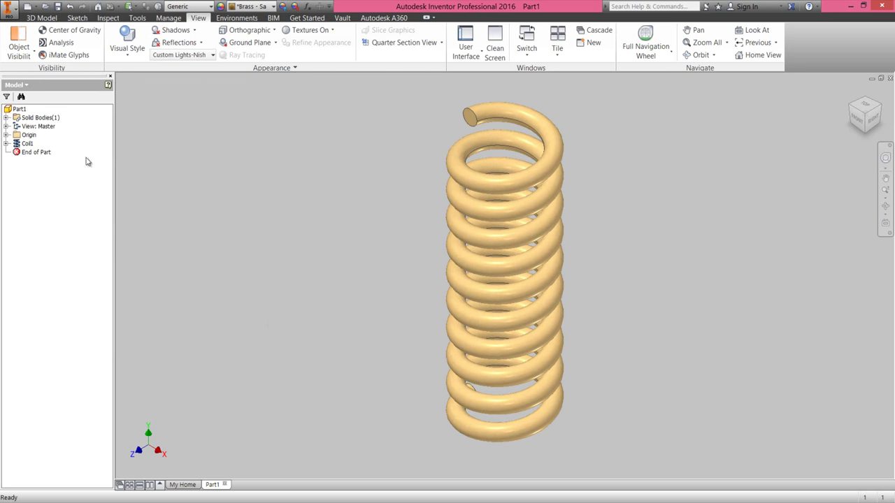
- Delete the coil feature while keeping its consumed sketch
click(42, 19)
click(235, 226)
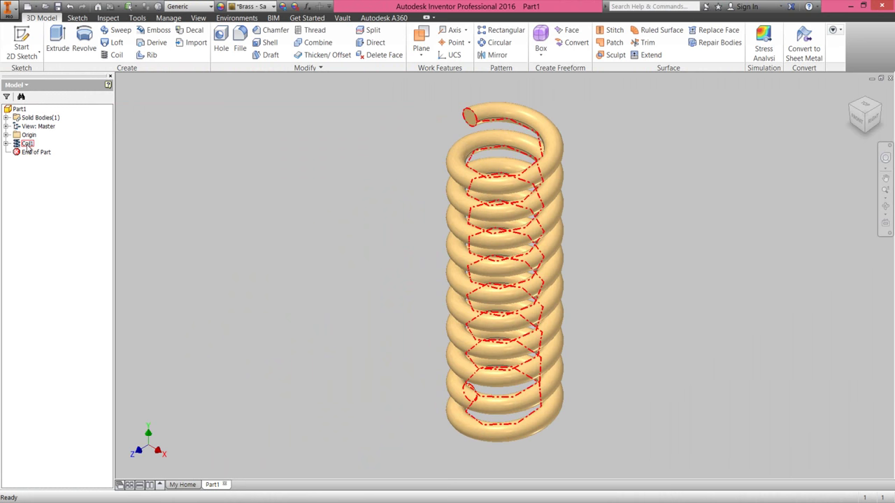
right_click(28, 146)
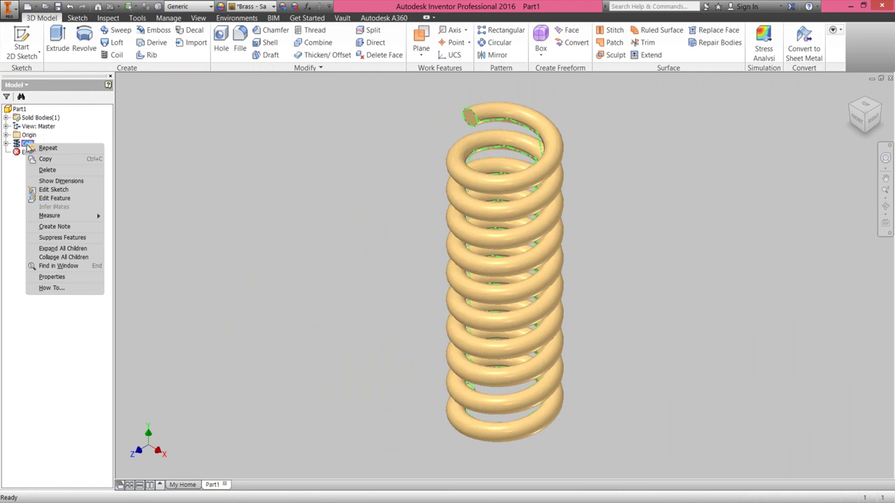
click(54, 172)
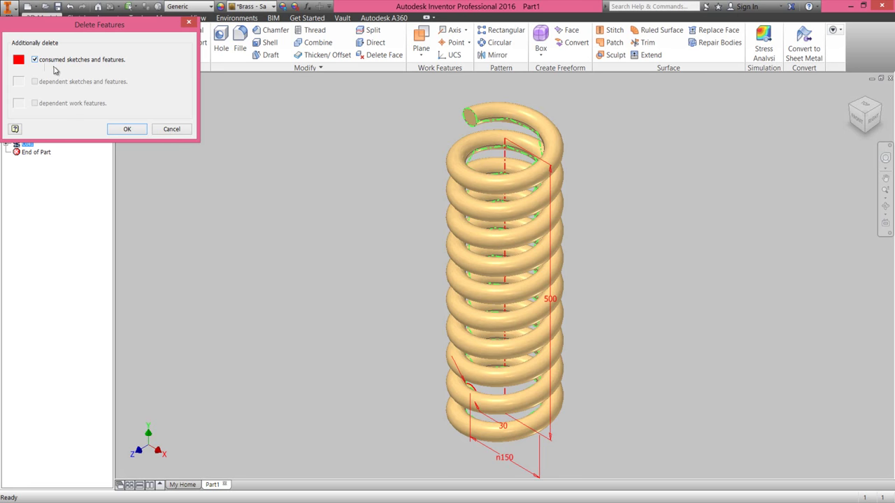
click(35, 61)
click(120, 128)
click(268, 230)
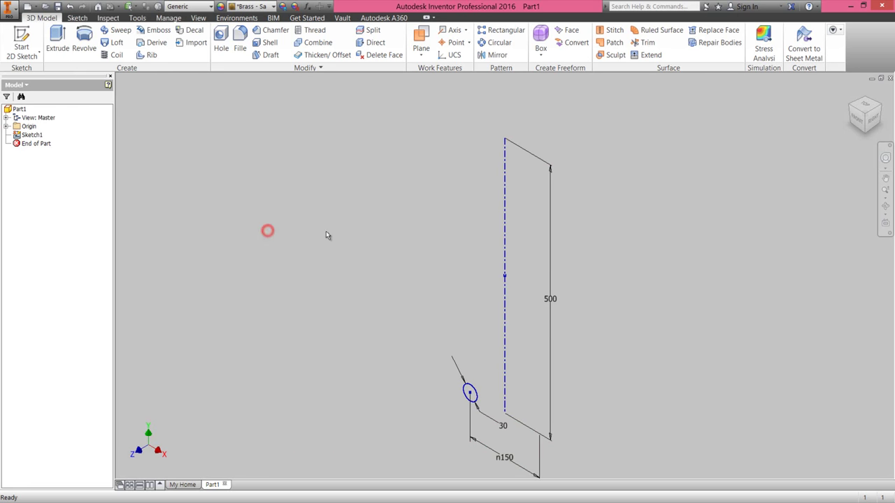
- In a new 3D sketch, start a helical curve defined by pitch and height, with a 50 mm pitch
click(856, 124)
click(632, 241)
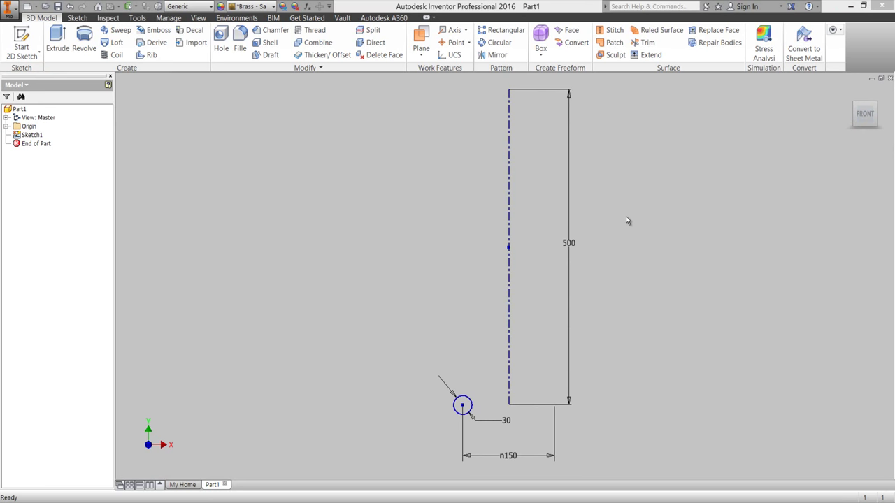
click(626, 216)
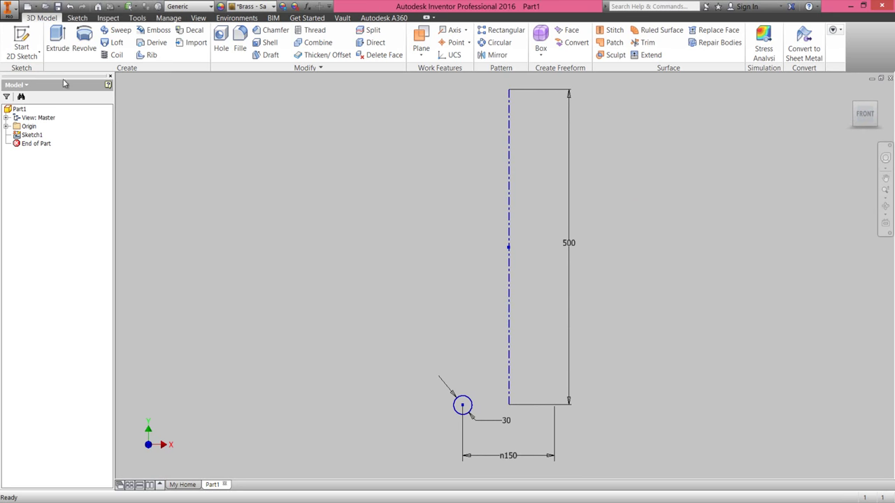
click(34, 56)
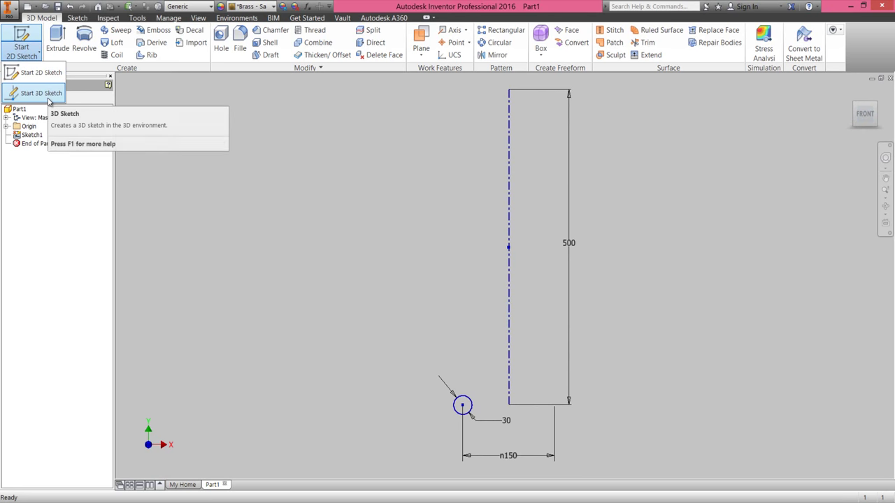
click(41, 93)
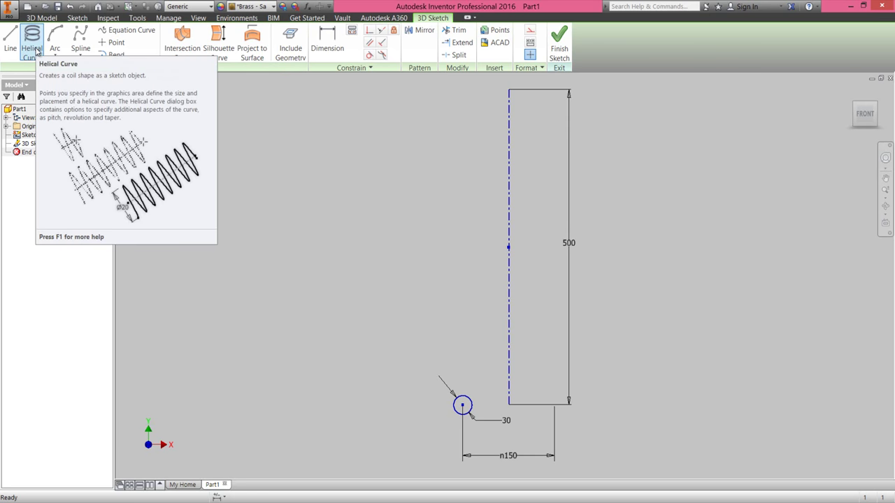
click(32, 43)
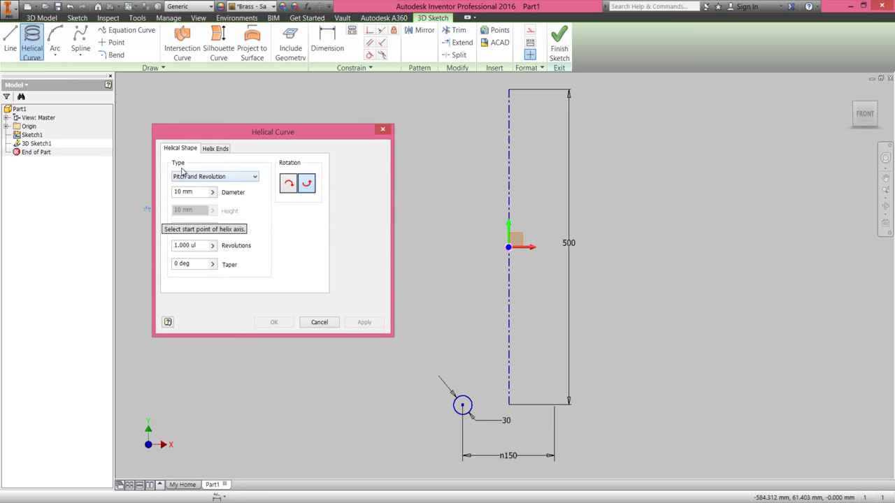
click(248, 179)
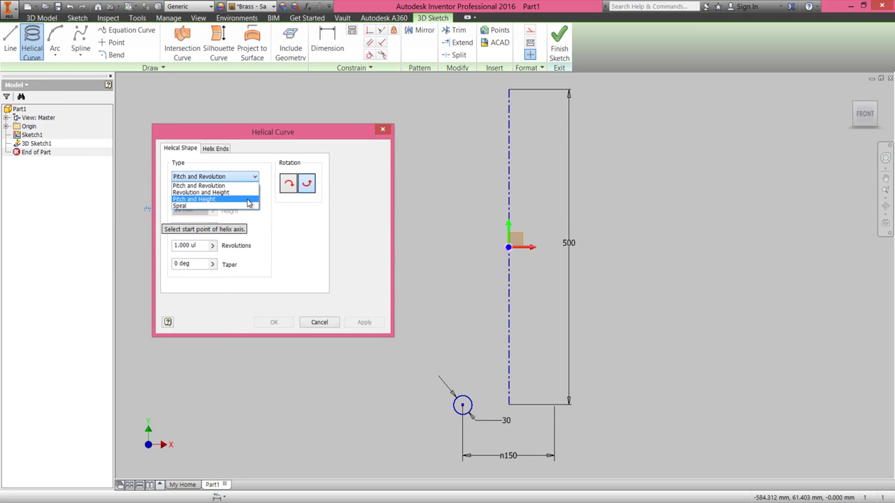
click(247, 200)
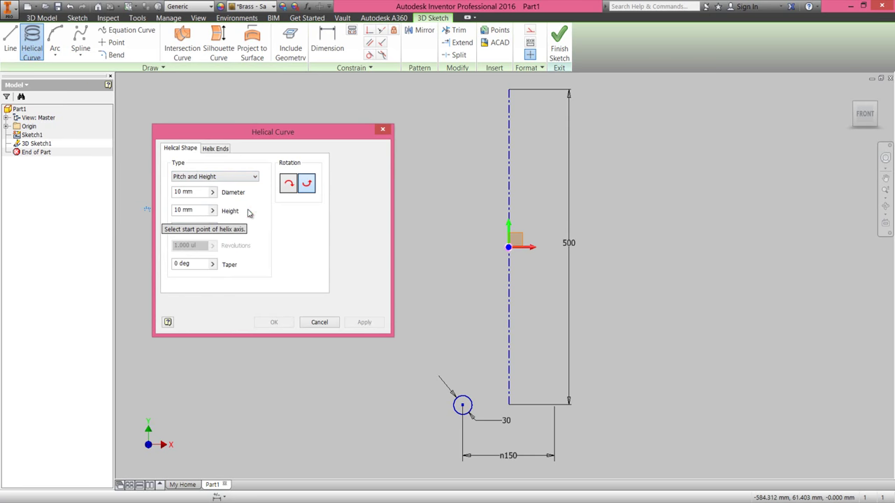
drag(180, 228, 174, 229)
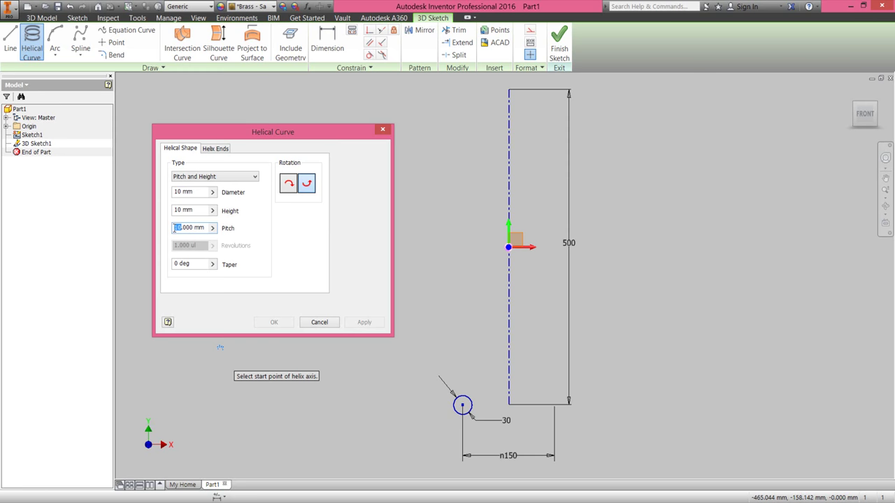
text(5)
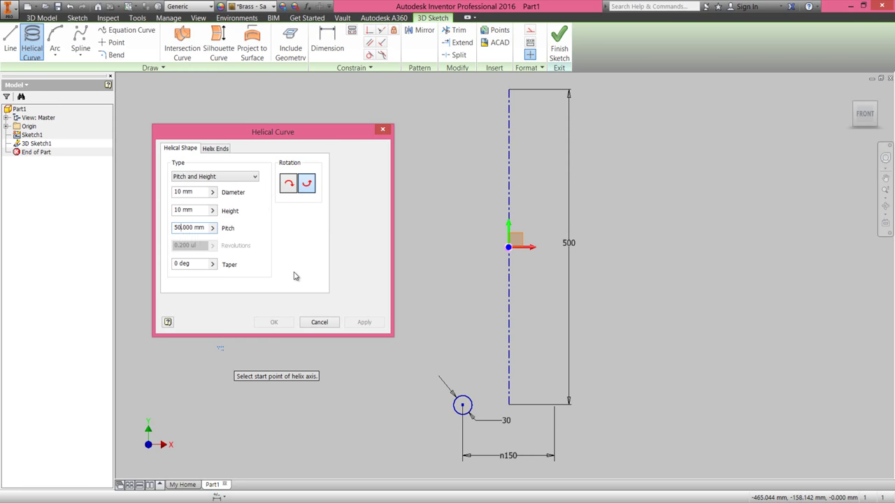
- Create the helix with its axis from the 500 mm centreline's upper to lower endpoint, starting at the centre of the 30 mm circle
click(508, 89)
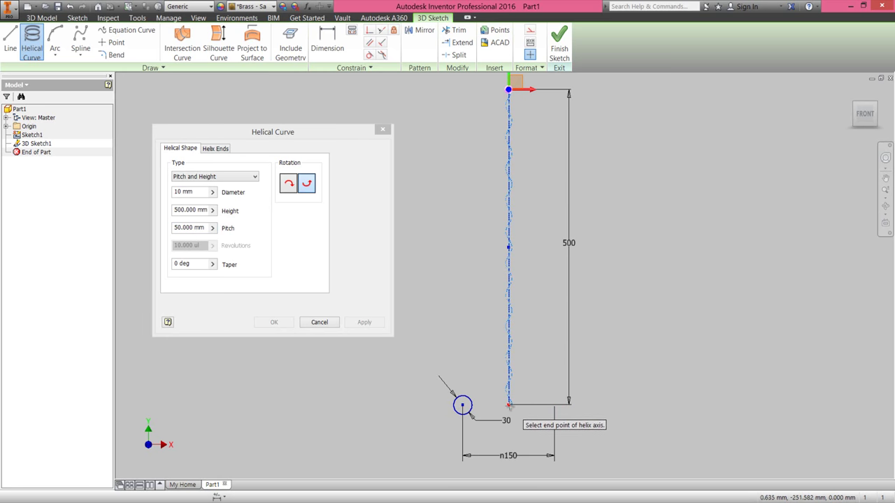
click(509, 406)
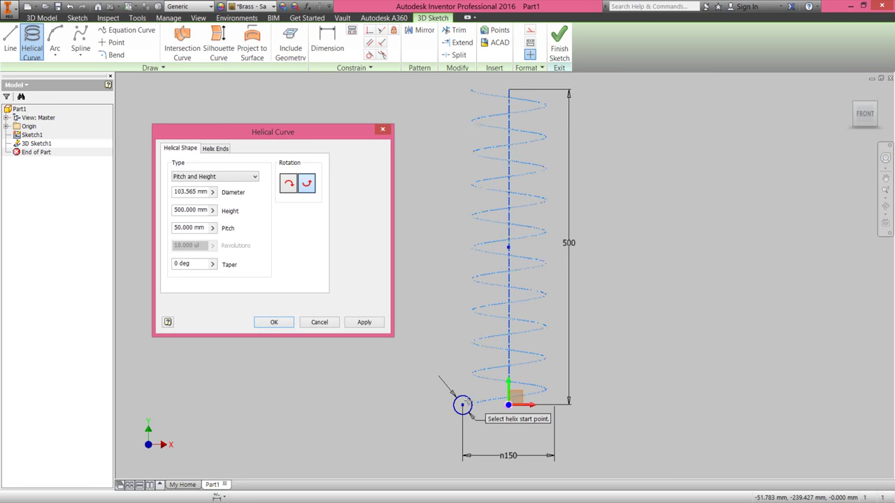
click(462, 405)
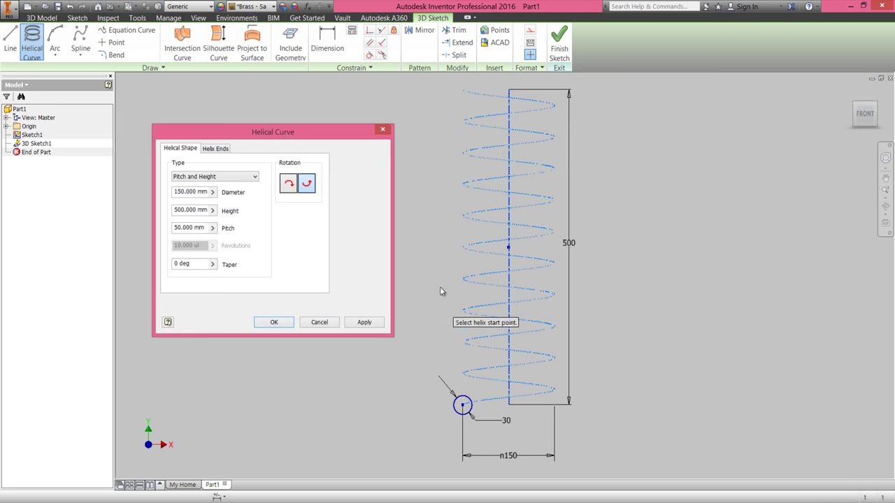
click(273, 321)
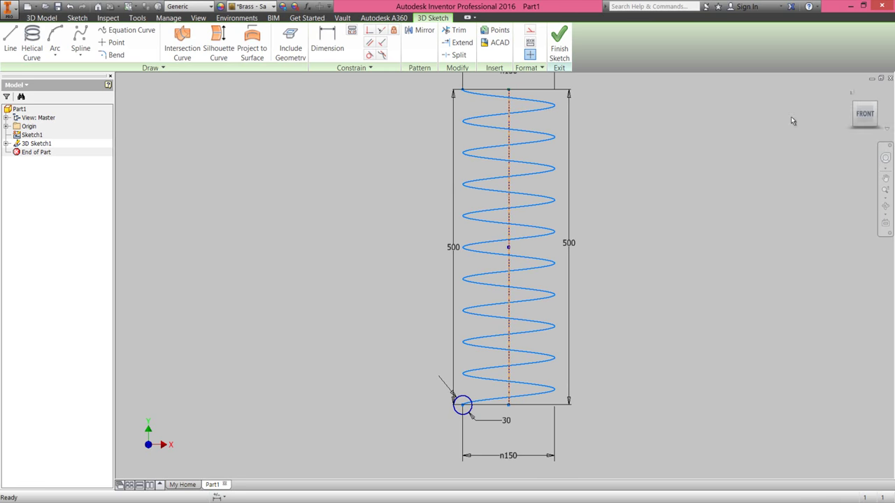
- Reverse the rotation direction of the helical curve and finish the 3D sketch
click(854, 104)
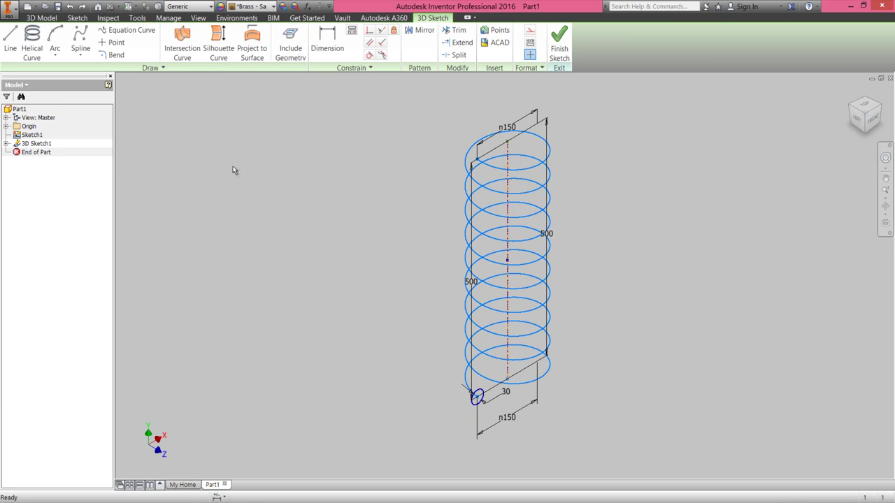
click(6, 144)
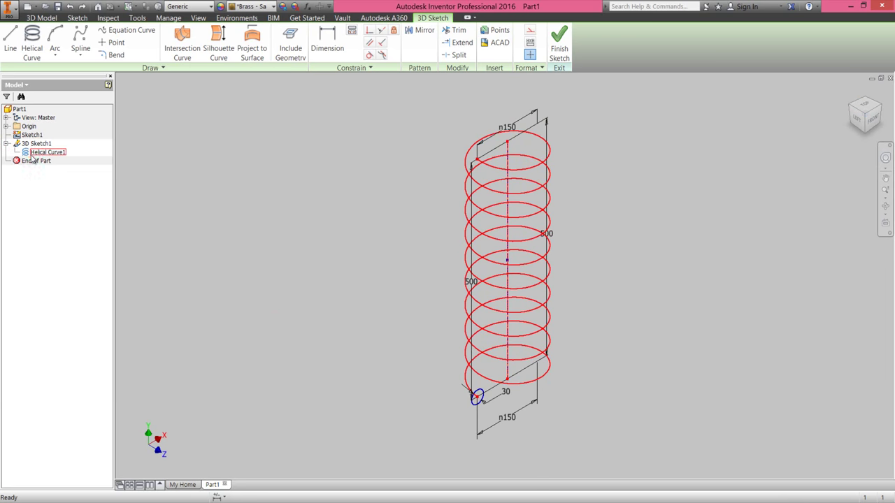
double_click(31, 154)
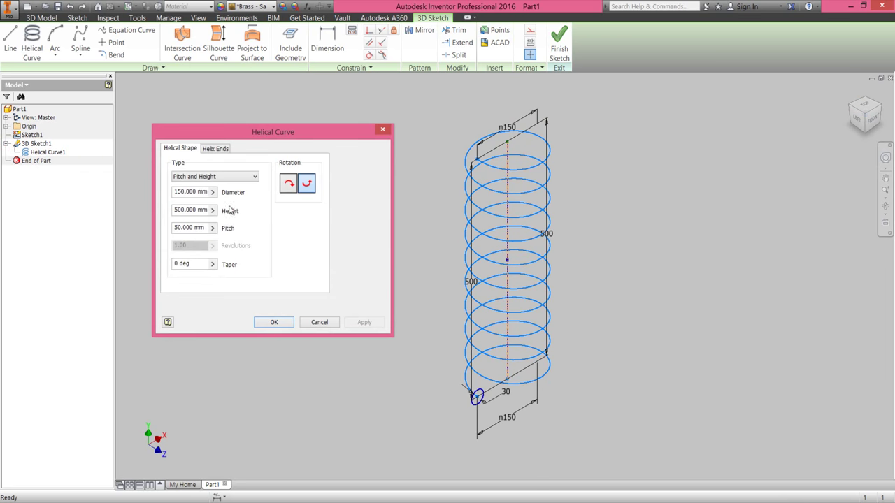
click(275, 321)
click(275, 322)
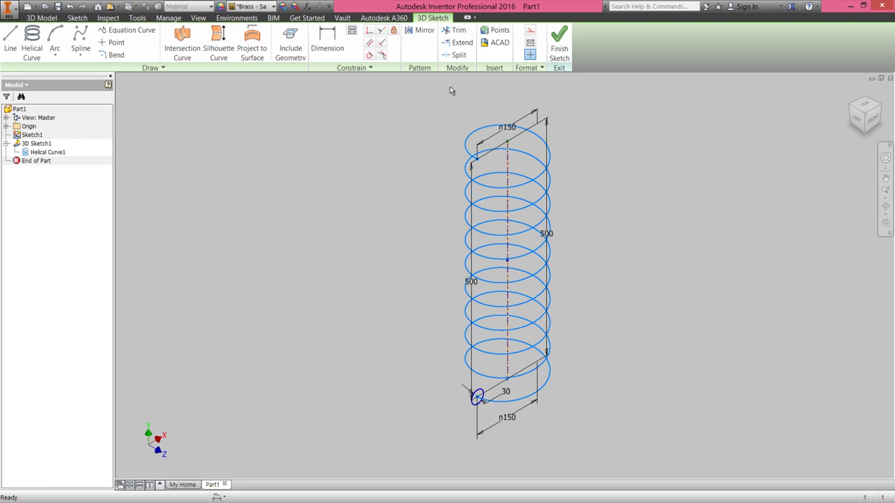
click(559, 40)
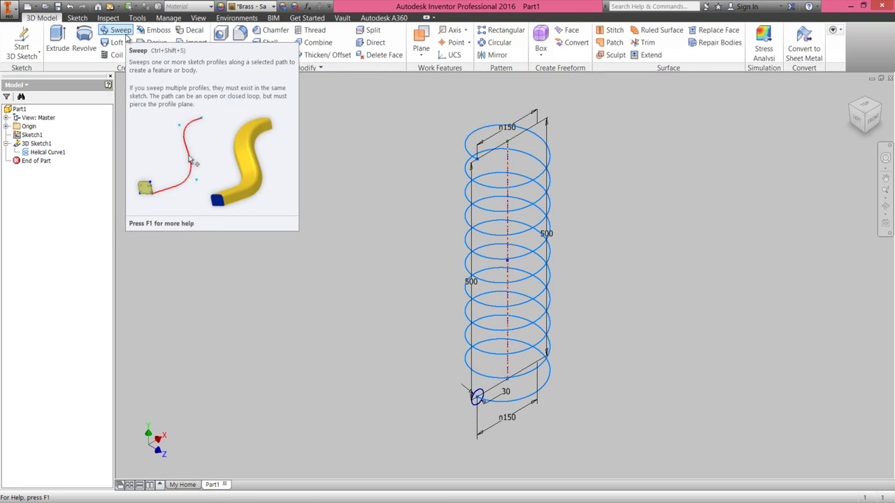
- Sweep the 30 mm circle along the helical curve as a solid, using the Path type and Path orientation
click(120, 30)
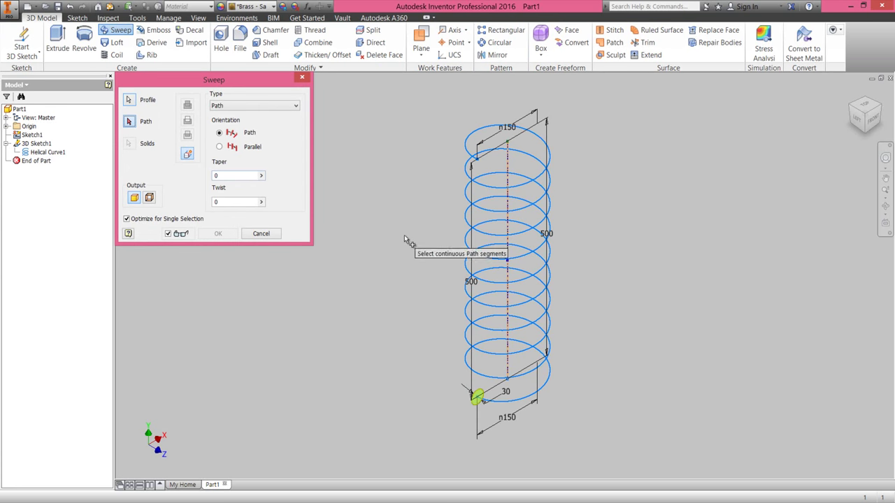
click(495, 282)
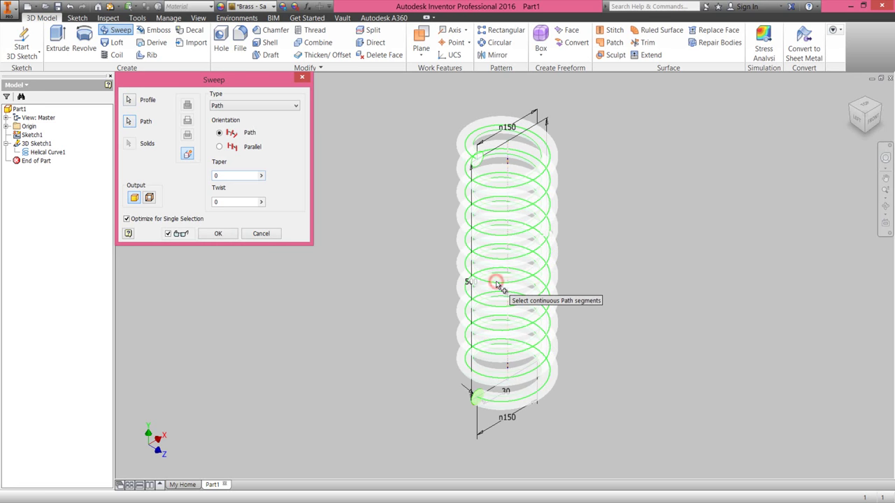
click(218, 234)
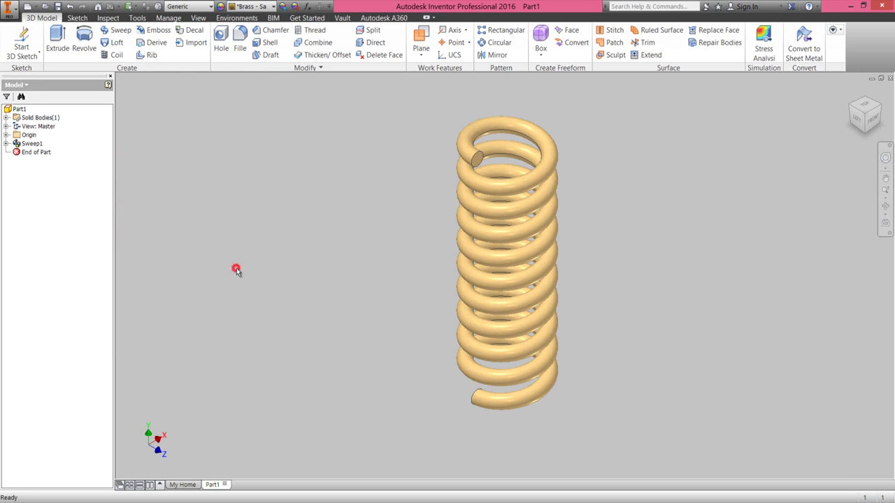
click(236, 269)
click(199, 304)
- Start a 2D sketch on the YZ plane, viewed from the left, and turn on construction geometry
click(858, 122)
click(685, 179)
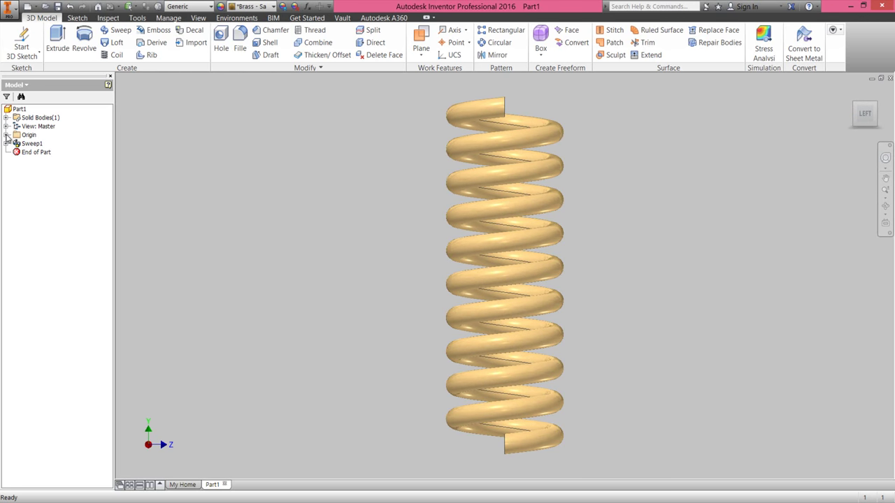
click(6, 135)
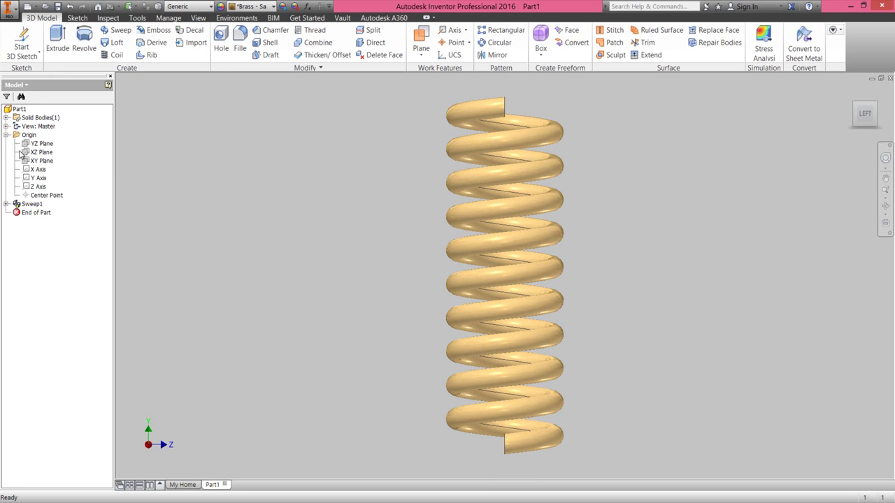
click(38, 144)
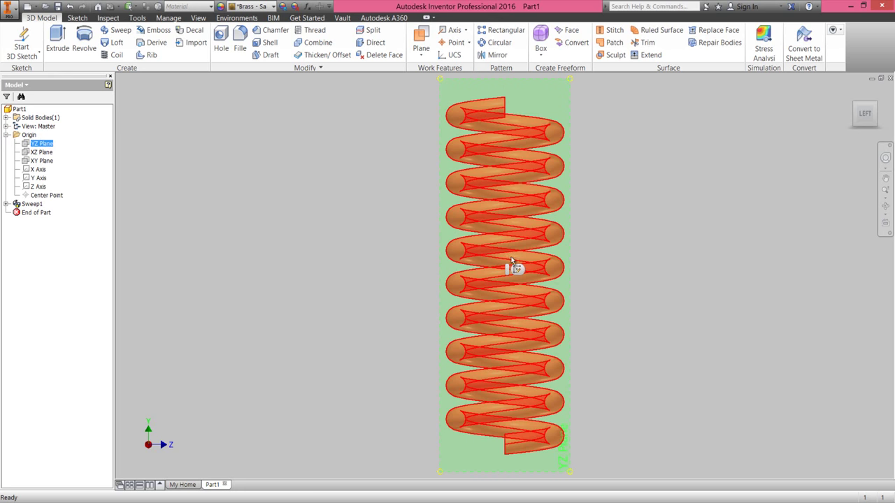
click(517, 270)
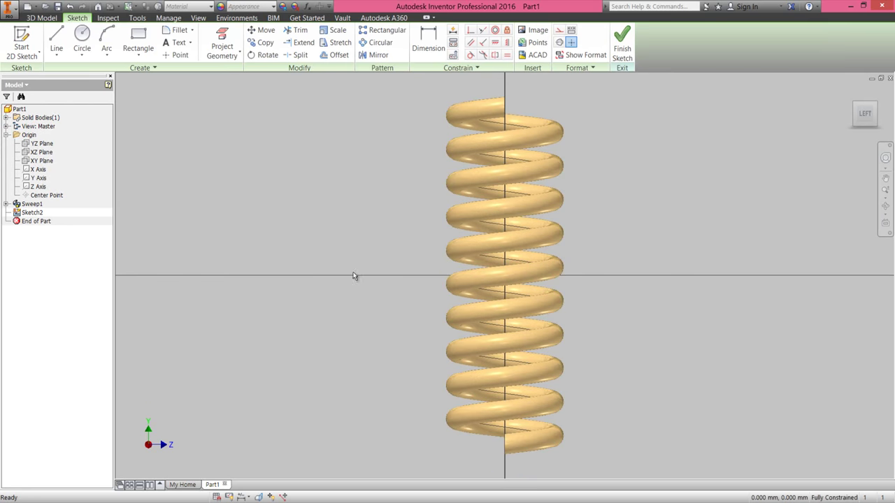
click(286, 268)
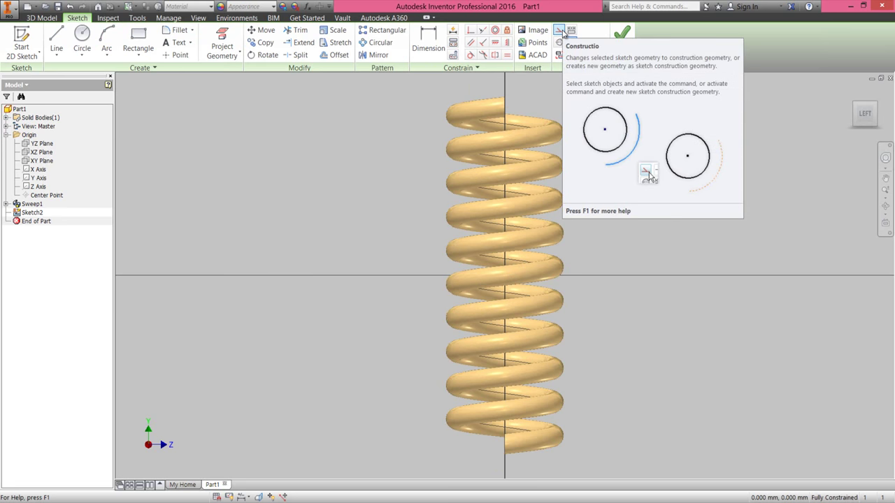
click(560, 31)
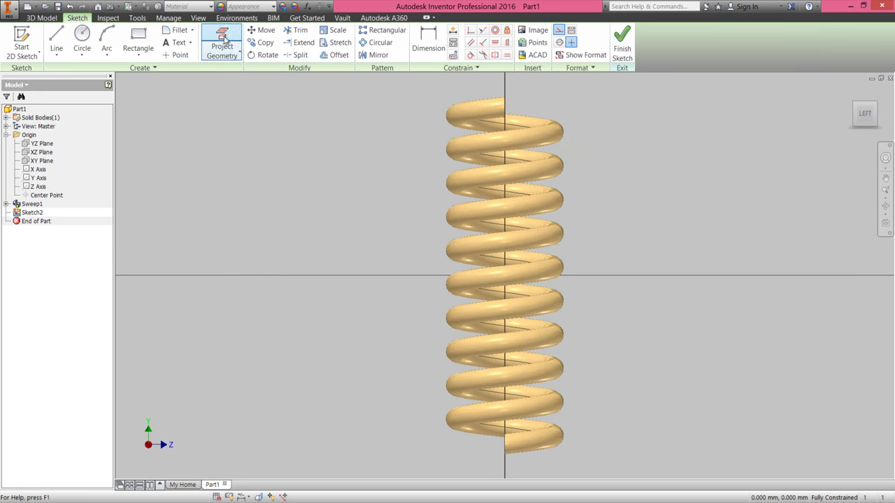
- Project the circular end face at the spring's upper end into the YZ plane sketch as construction geometry
click(224, 39)
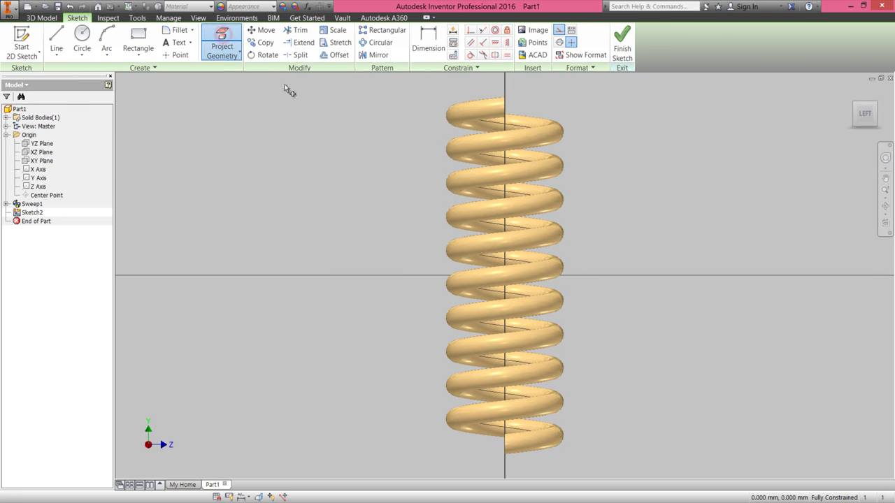
mouse_move(867, 113)
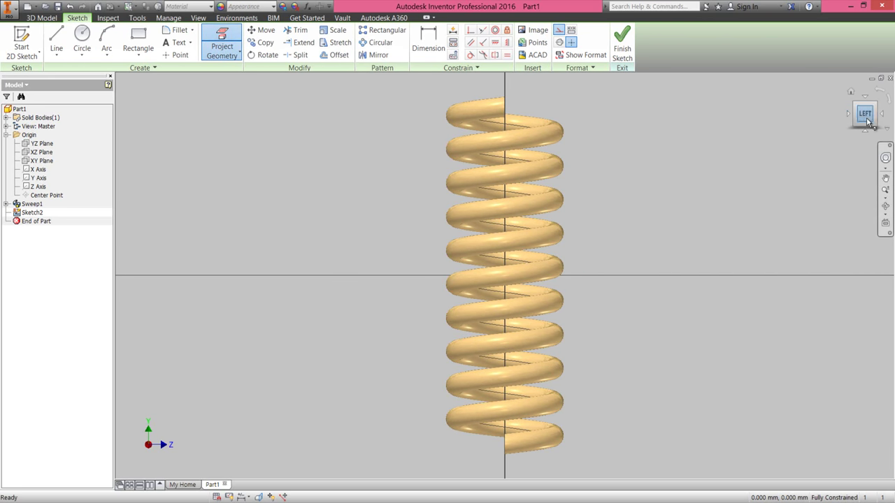
click(880, 114)
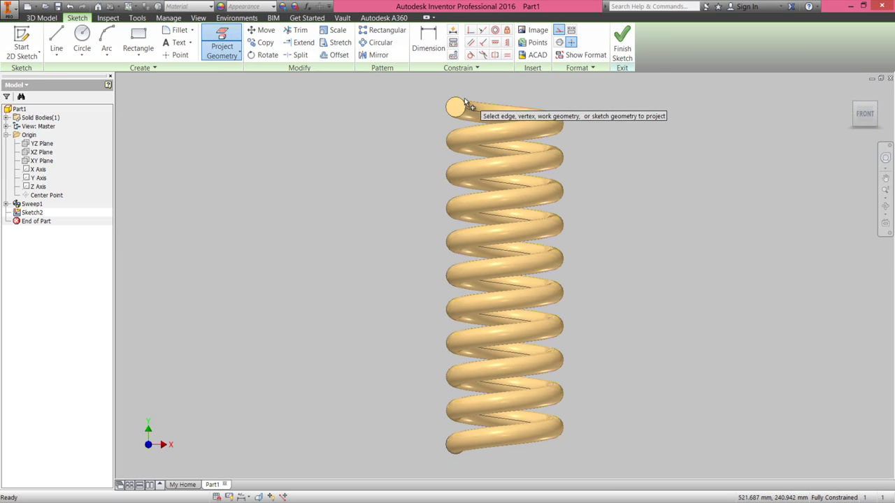
click(454, 105)
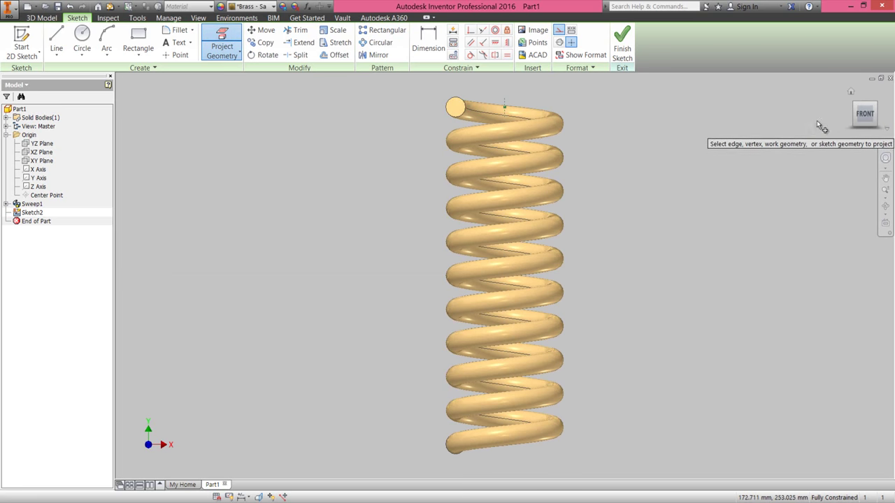
click(847, 116)
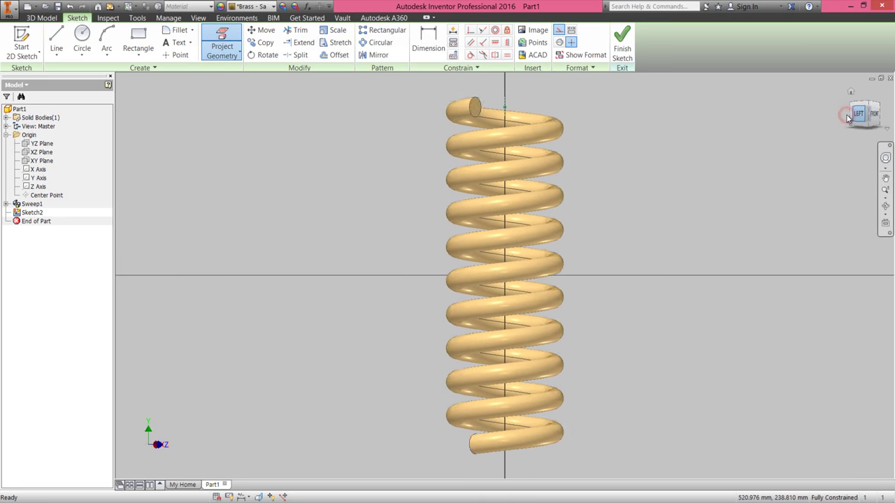
right_click(619, 121)
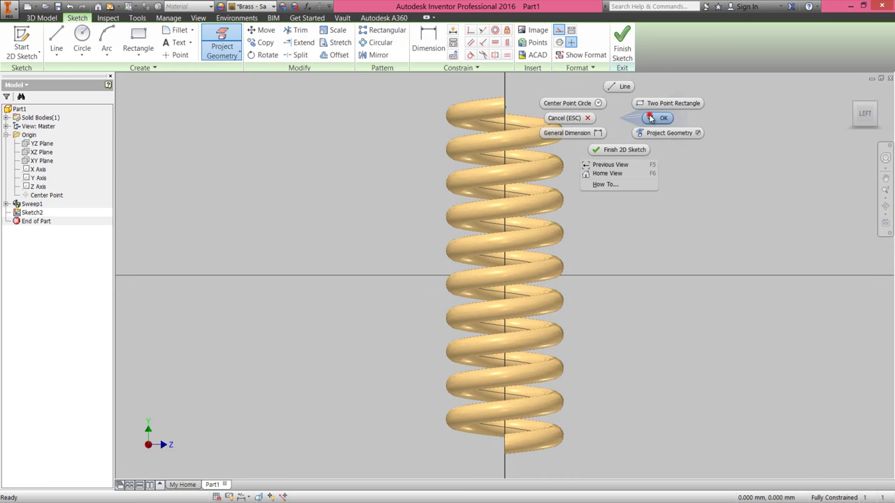
click(652, 118)
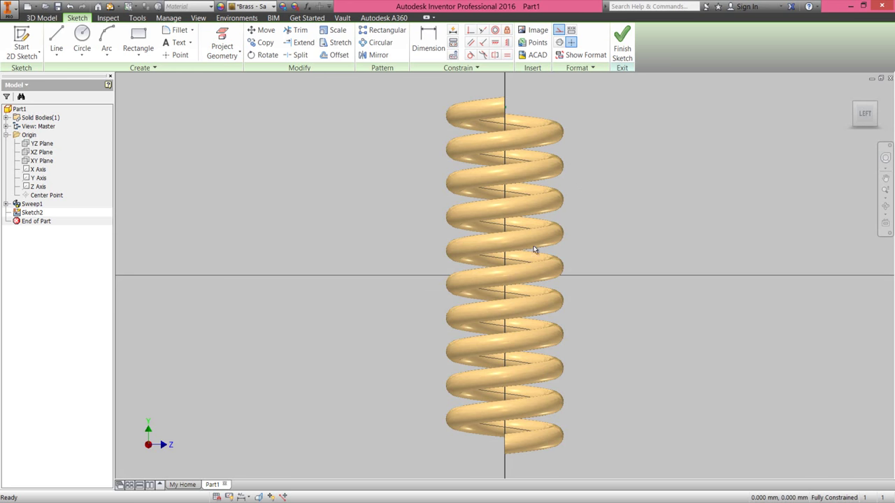
scroll(526, 252, down, 3)
scroll(518, 164, up, 4)
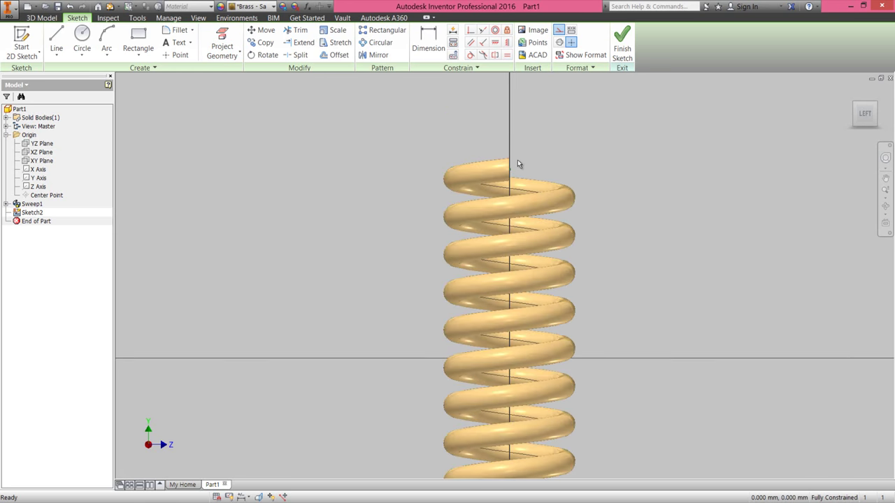
click(567, 132)
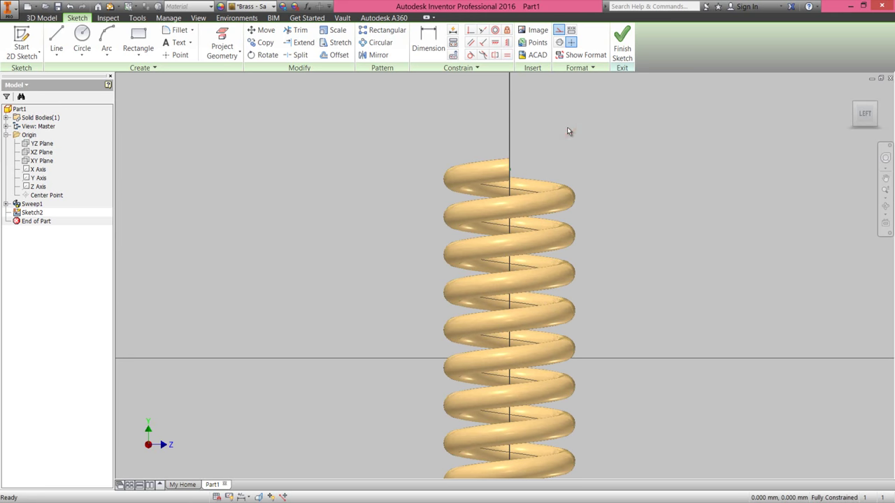